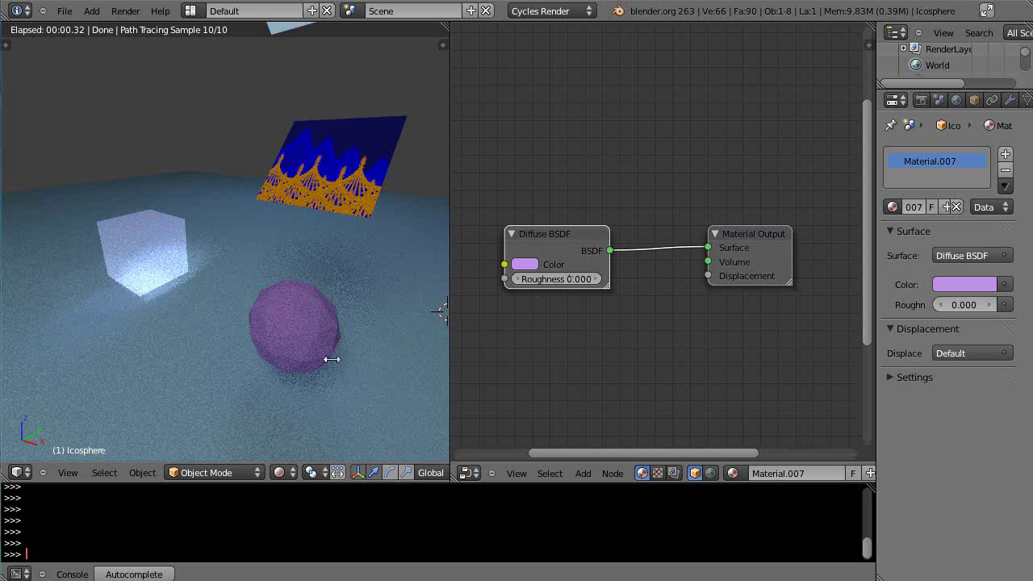
# - Zoom the node editor in and out around the icosphere's material nodes
pyautogui.scroll(2, 210, 355)
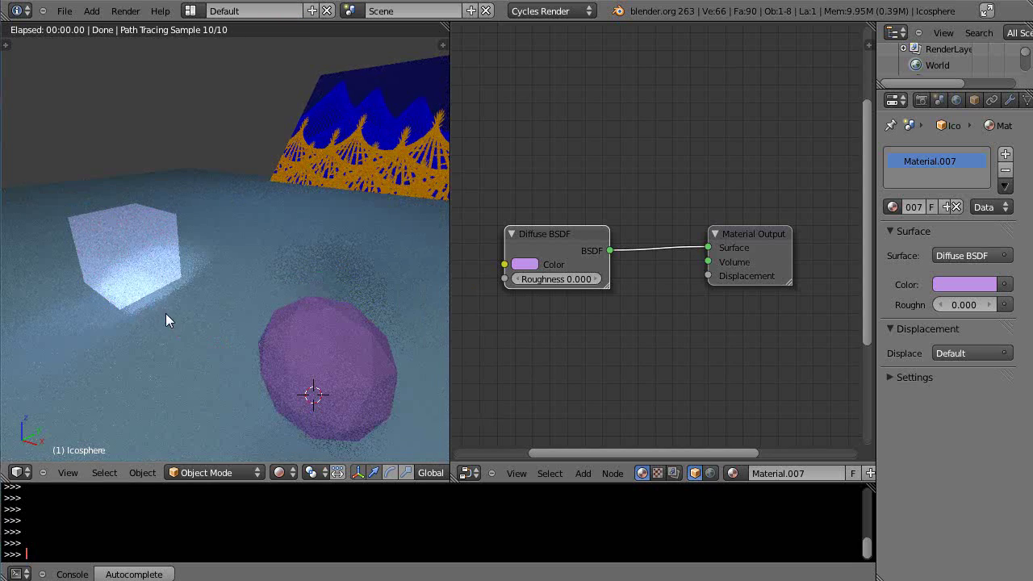
pyautogui.scroll(-2, 170, 315)
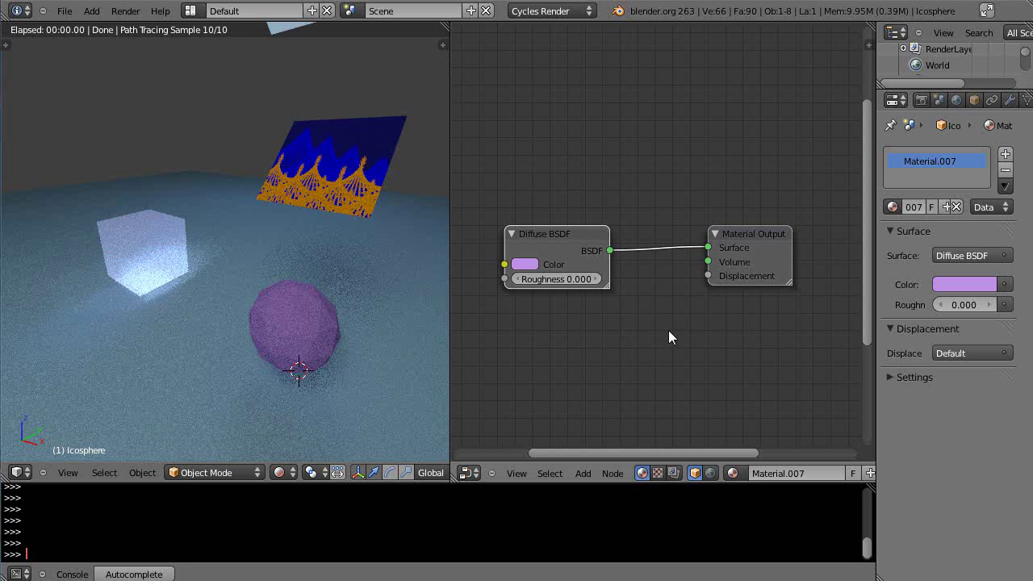
pyautogui.scroll(1, 601, 300)
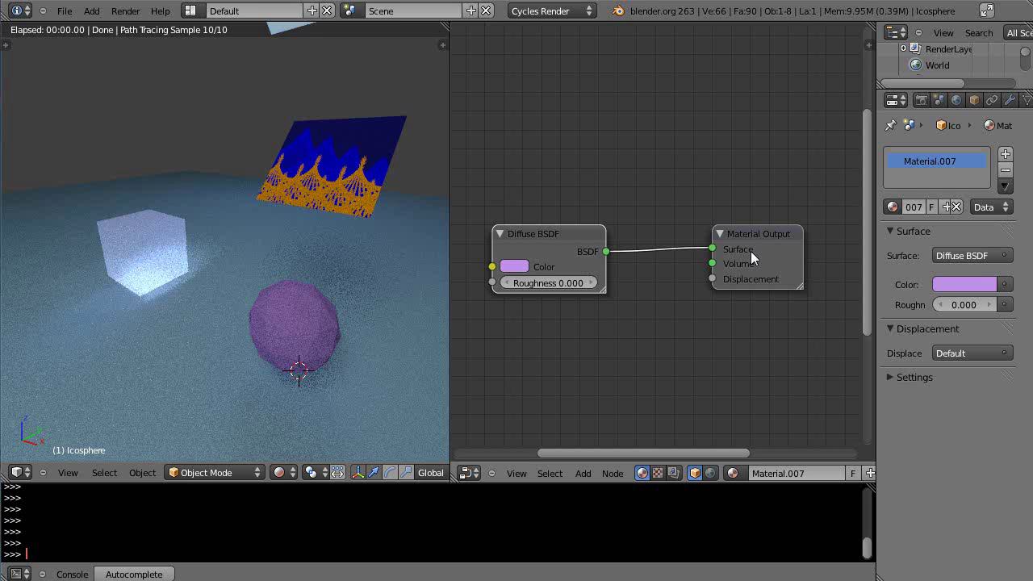
# - Raise the Diffuse BSDF, cut its surface link, and add a Glass BSDF node below it
pyautogui.moveTo(563, 234); pyautogui.dragTo(557, 150)
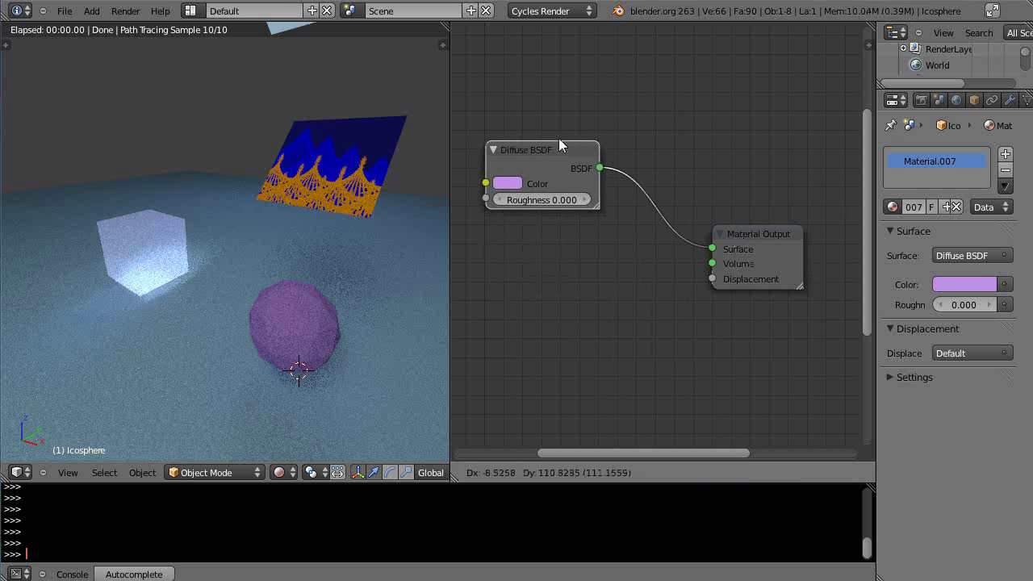
pyautogui.keyDown('ctrl'); pyautogui.moveTo(687, 182); pyautogui.dragTo(578, 286); pyautogui.keyUp('ctrl')
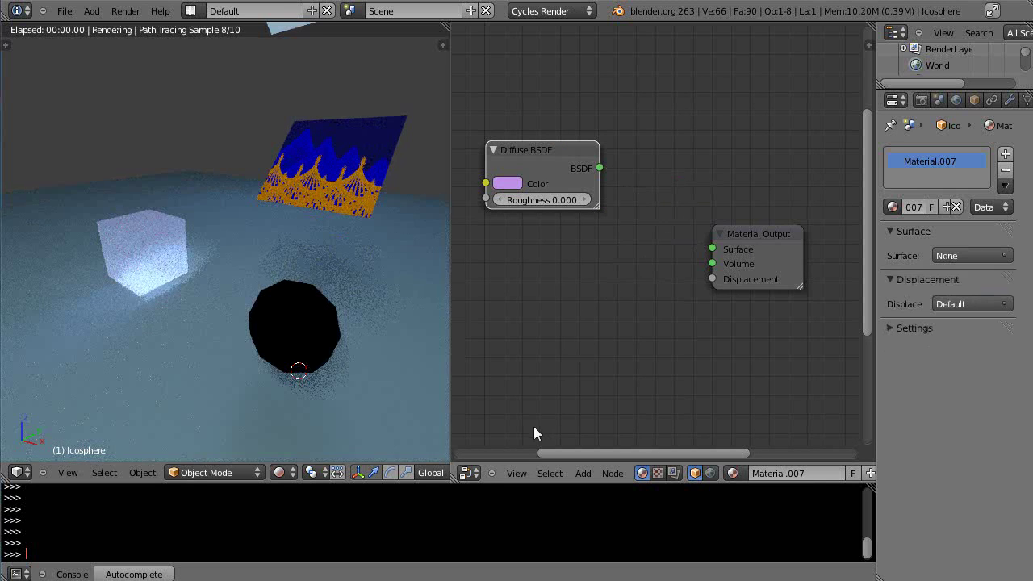
pyautogui.click(584, 474)
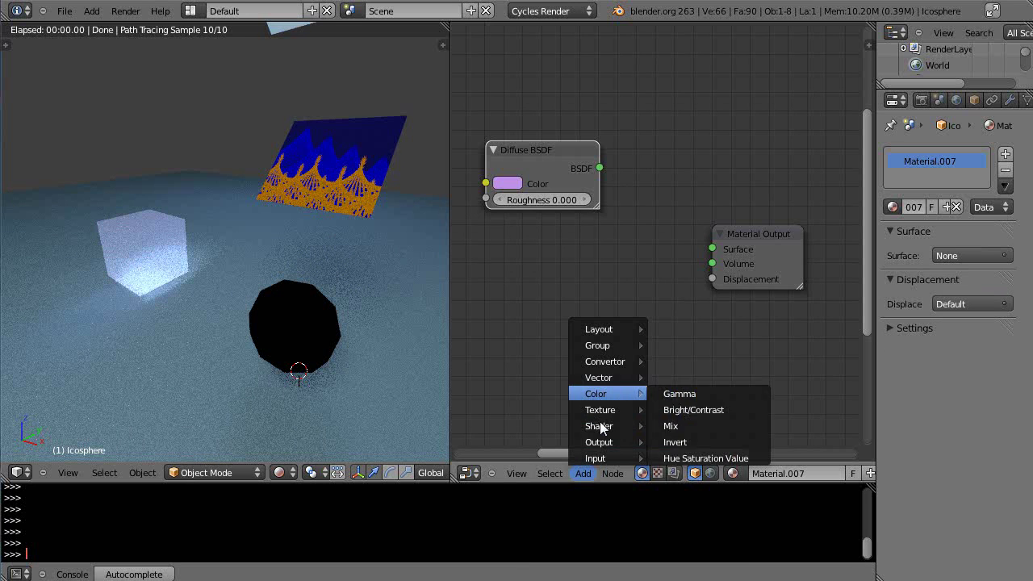
pyautogui.moveTo(601, 426)
pyautogui.click(696, 313)
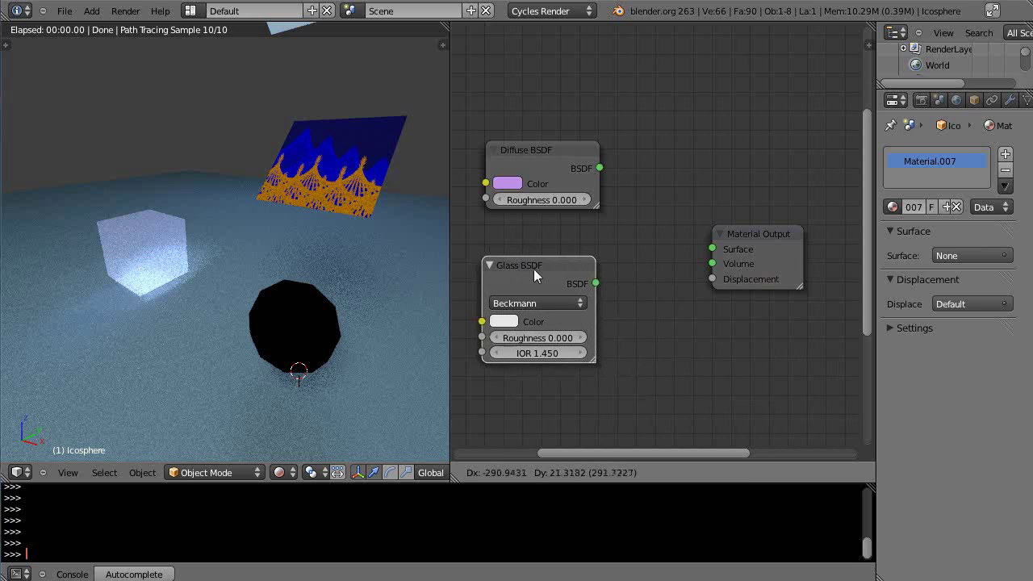
pyautogui.click(531, 271)
# - Add a Mix Shader node below Material Output and shift Material Output right
pyautogui.click(583, 474)
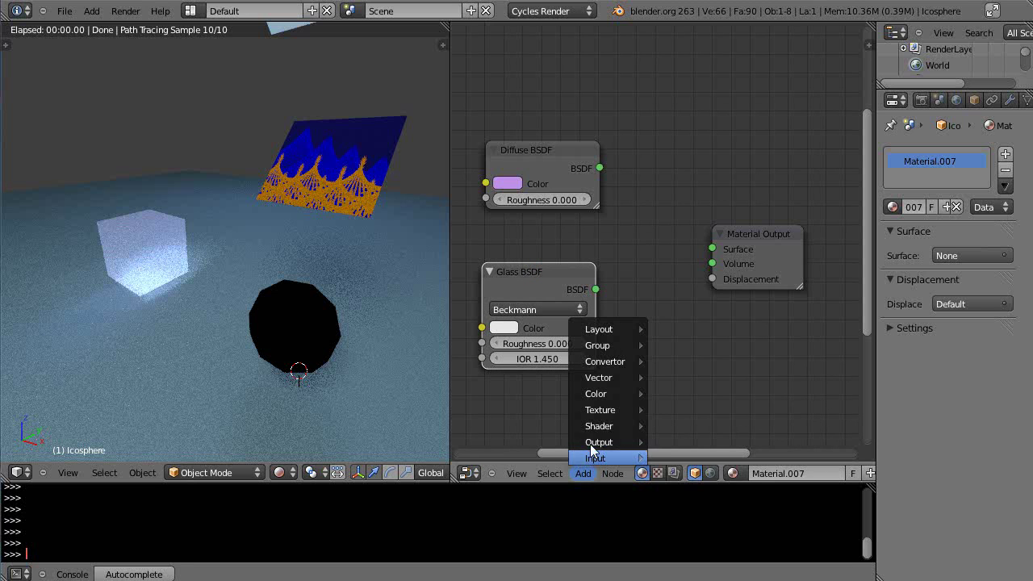
pyautogui.moveTo(601, 426)
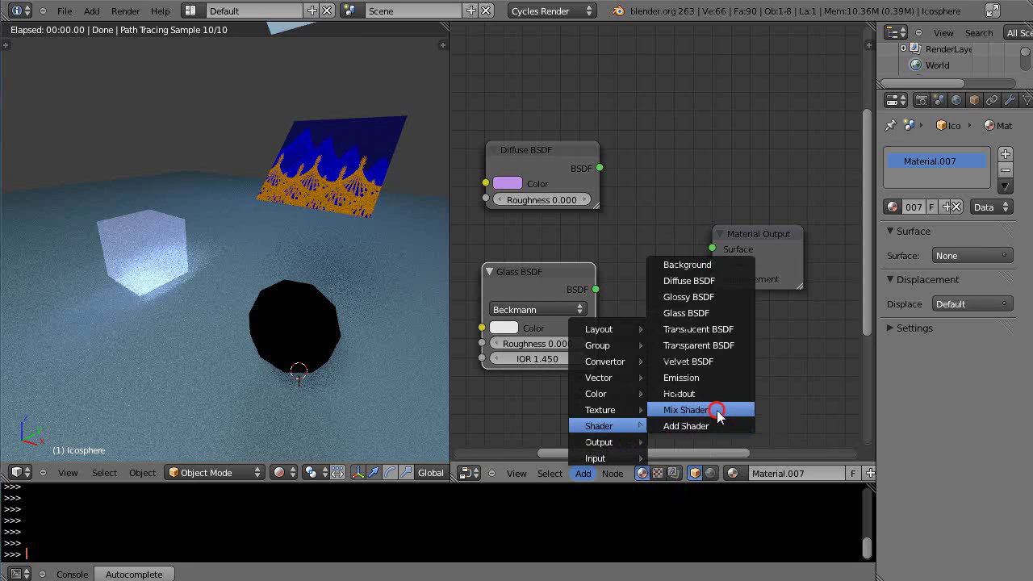
pyautogui.click(710, 411)
pyautogui.click(716, 365)
pyautogui.moveTo(760, 233); pyautogui.dragTo(798, 228)
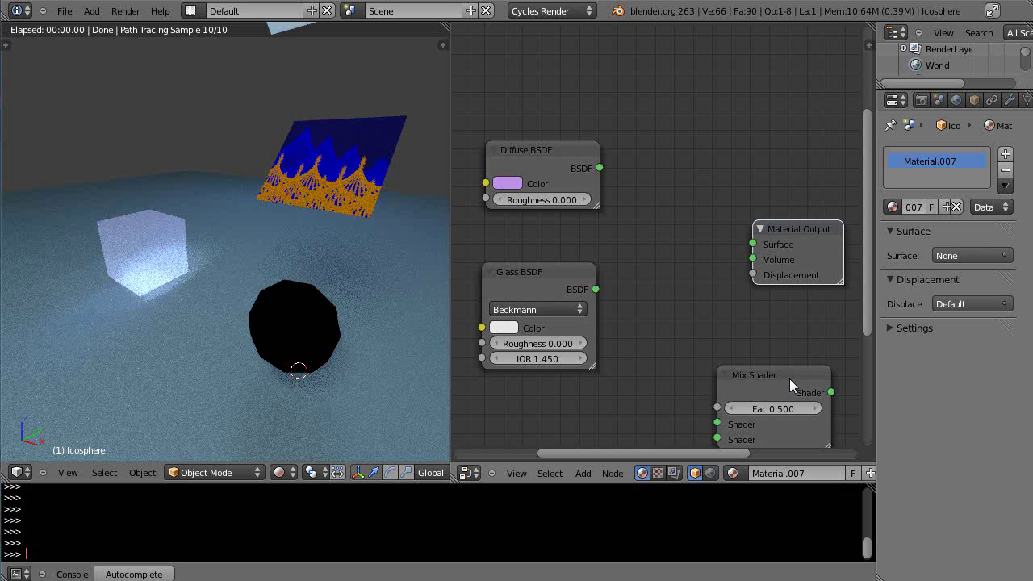
# - Place the Mix Shader beside Material Output, wire Diffuse and Glass into it, and set Fac 0.768
pyautogui.moveTo(789, 379); pyautogui.dragTo(752, 244)
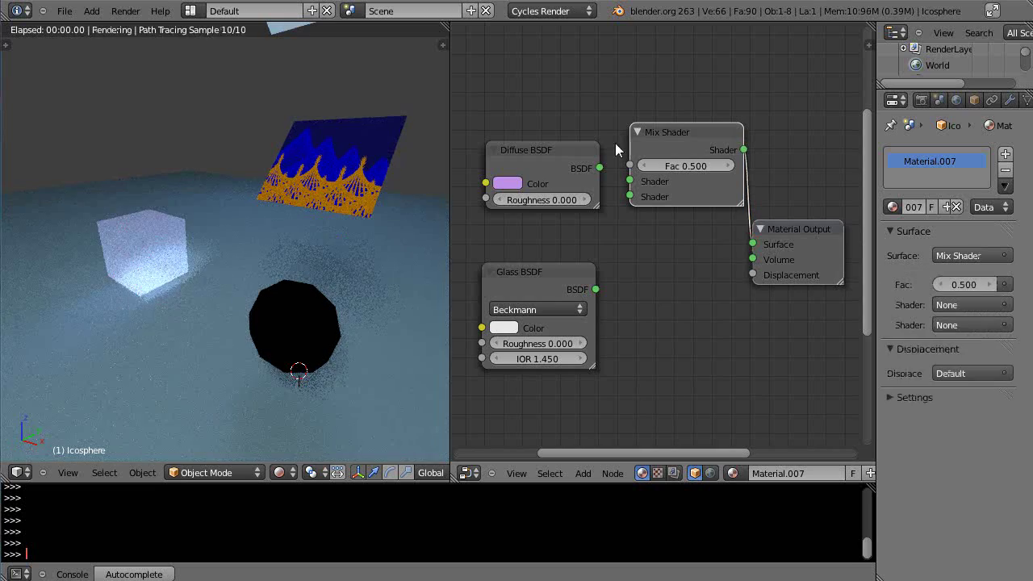
pyautogui.moveTo(600, 167); pyautogui.dragTo(629, 181)
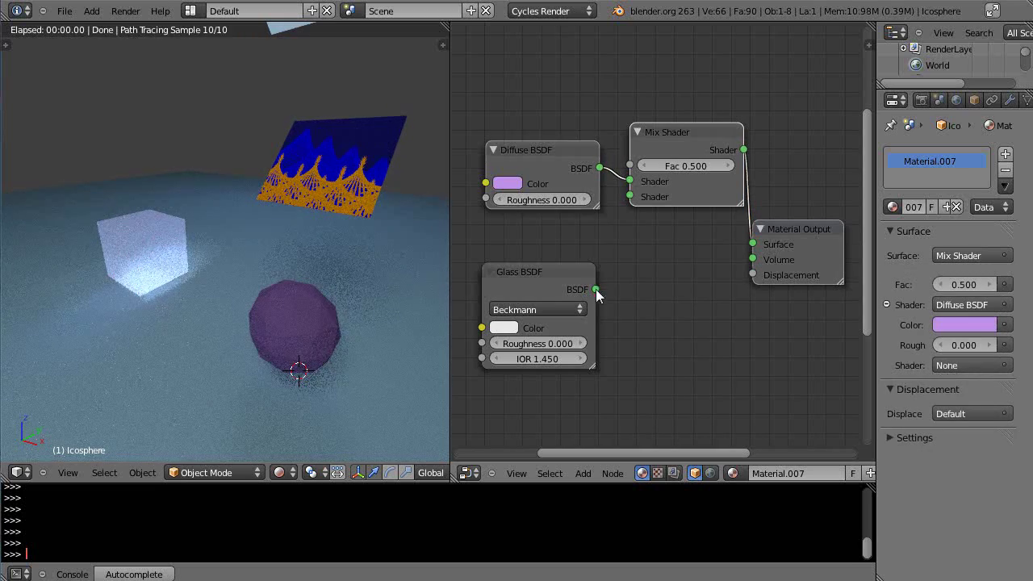
pyautogui.moveTo(596, 291); pyautogui.dragTo(629, 196)
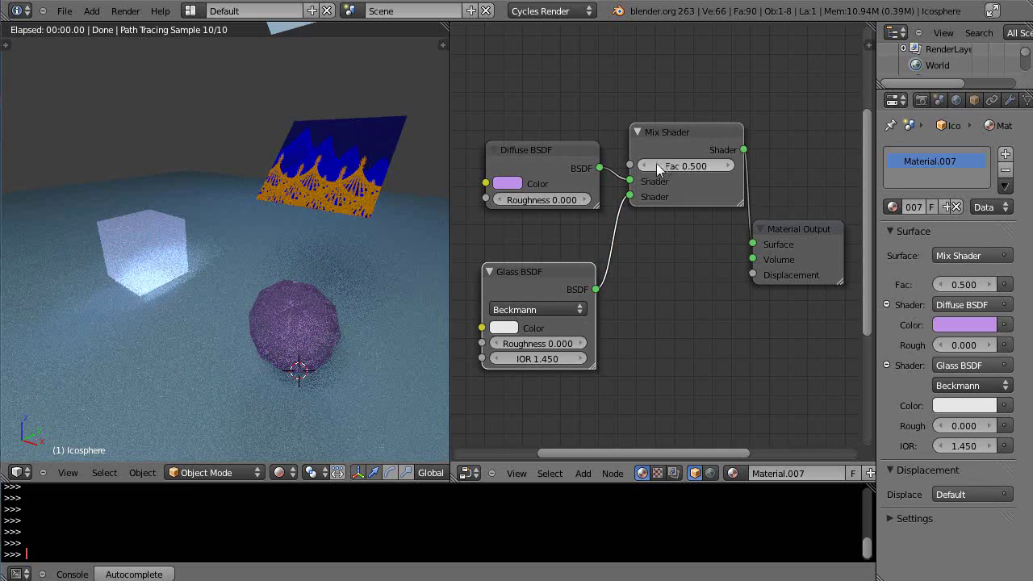
pyautogui.moveTo(656, 167); pyautogui.dragTo(758, 175)
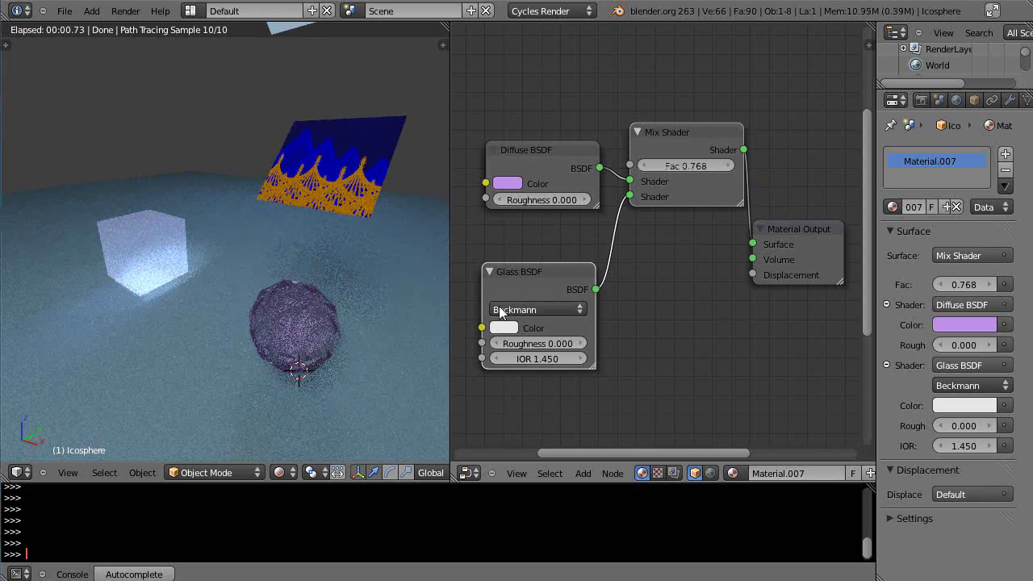
# - Tint the glass pink and the diffuse cream, and raise the mix factor to 0.832
pyautogui.click(498, 326)
pyautogui.moveTo(570, 188); pyautogui.dragTo(595, 192)
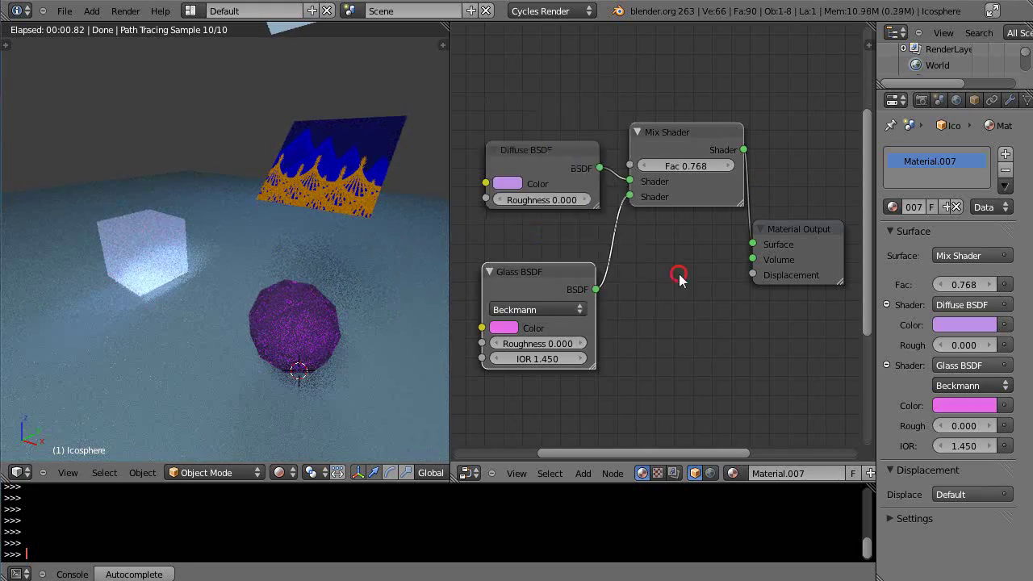
pyautogui.click(510, 182)
pyautogui.click(535, 268)
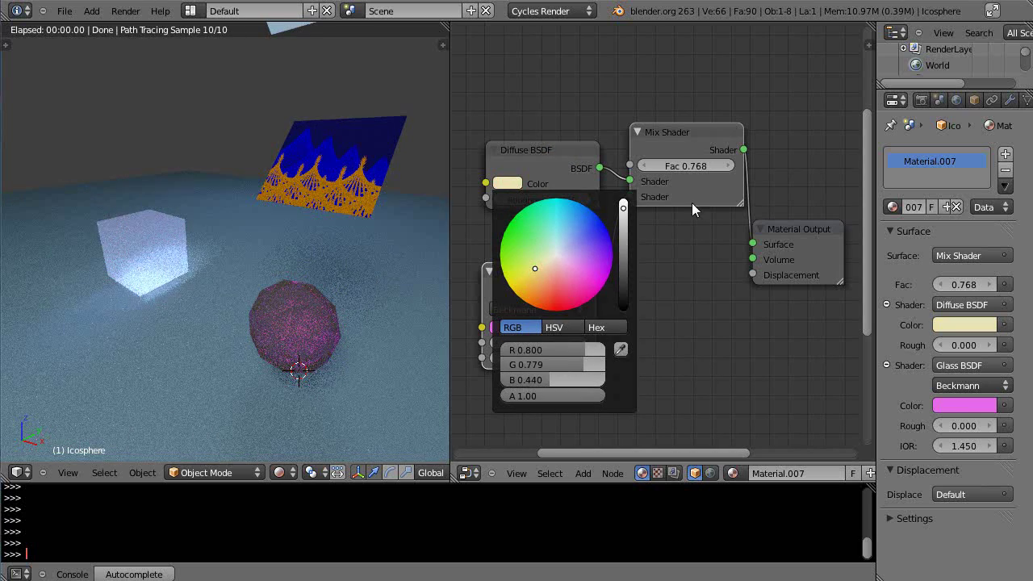
pyautogui.moveTo(673, 165); pyautogui.dragTo(685, 165)
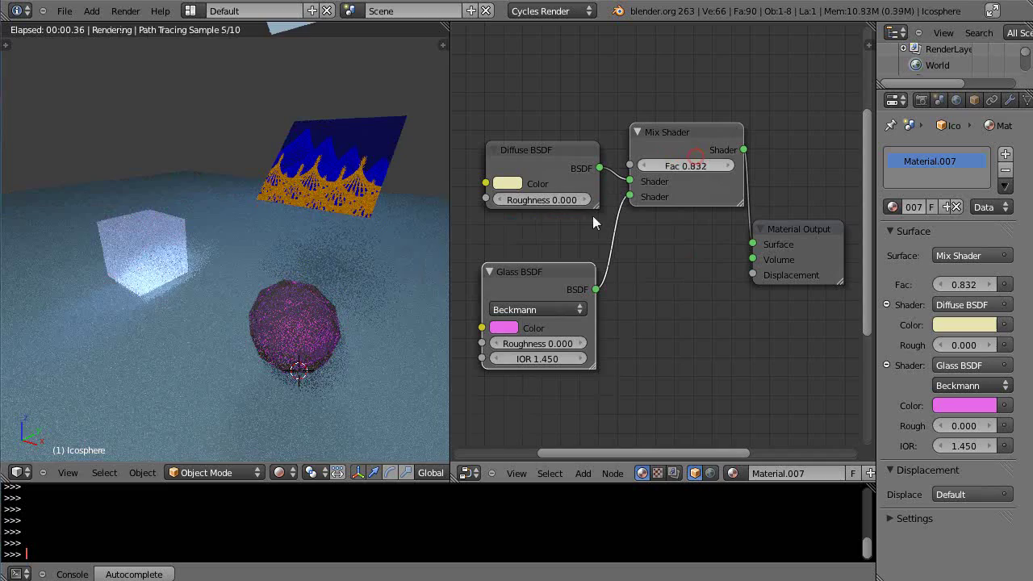
pyautogui.scroll(2, 341, 354)
pyautogui.scroll(-2, 343, 359)
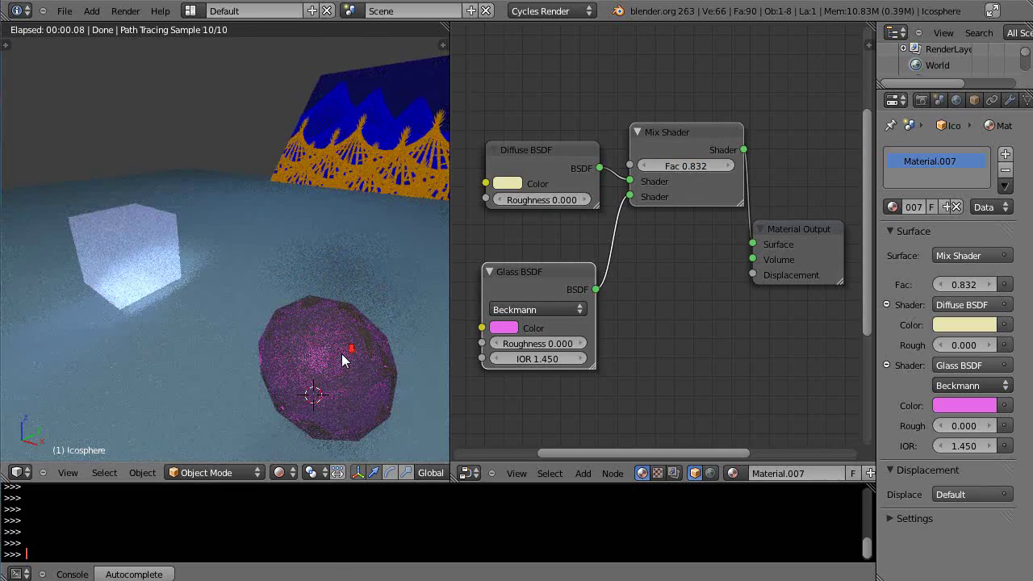
pyautogui.scroll(-3, 343, 359)
# - Recolour the glass purple and the diffuse pale lavender, and set the mix factor to 0.938
pyautogui.click(506, 327)
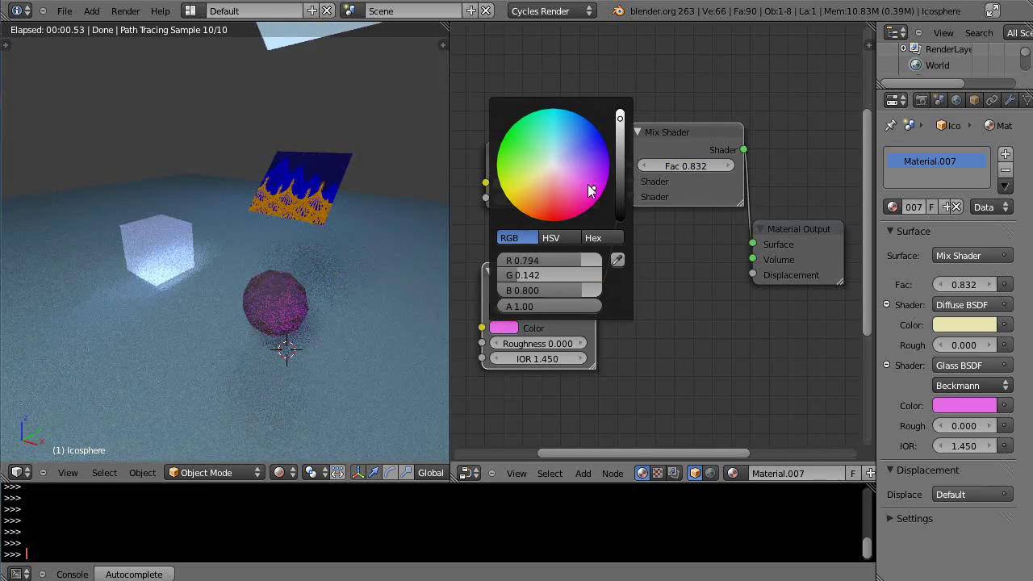
pyautogui.moveTo(588, 190)
pyautogui.mouseDown()
pyautogui.moveTo(611, 163)
pyautogui.moveTo(597, 169)
pyautogui.mouseUp()
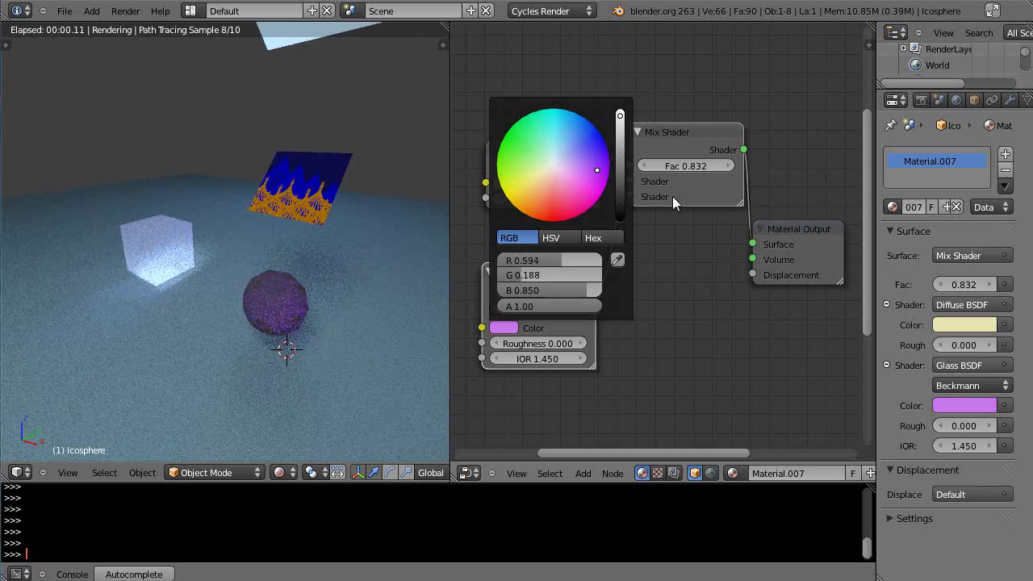
pyautogui.click(684, 258)
pyautogui.click(502, 184)
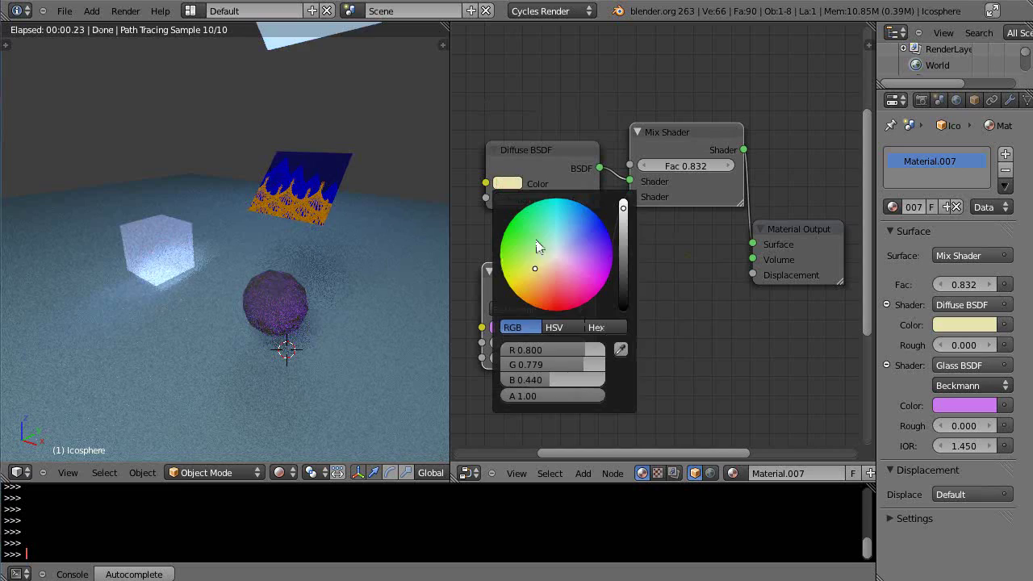
pyautogui.moveTo(540, 247); pyautogui.dragTo(567, 245)
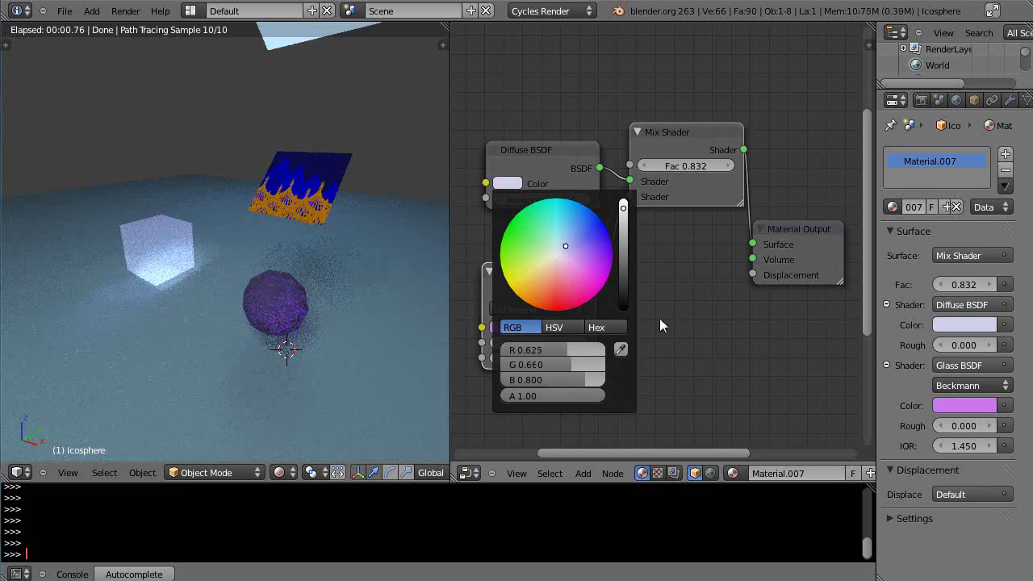
pyautogui.click(682, 361)
pyautogui.scroll(2, 658, 343)
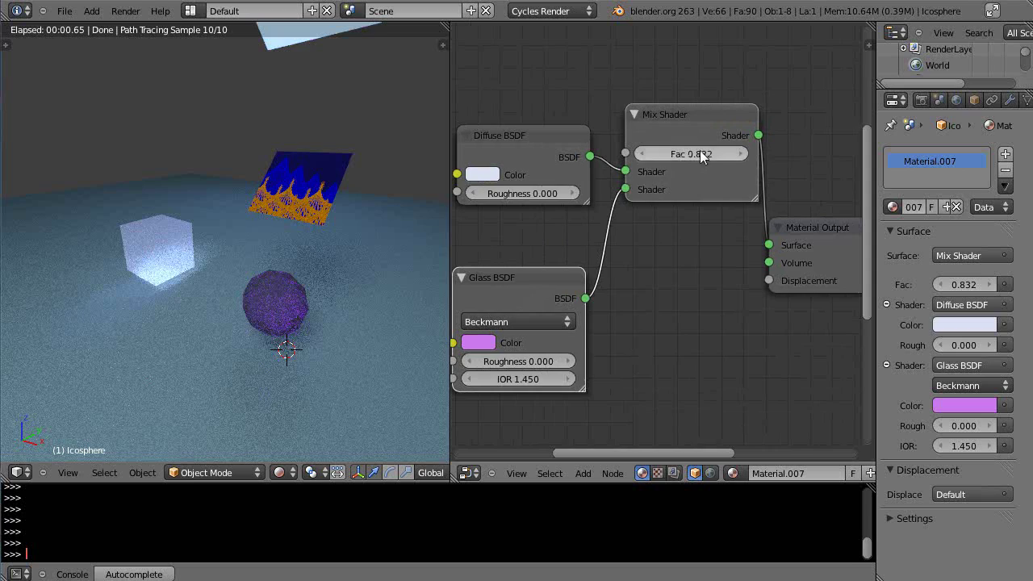
pyautogui.moveTo(700, 157); pyautogui.dragTo(744, 157)
pyautogui.scroll(4, 297, 347)
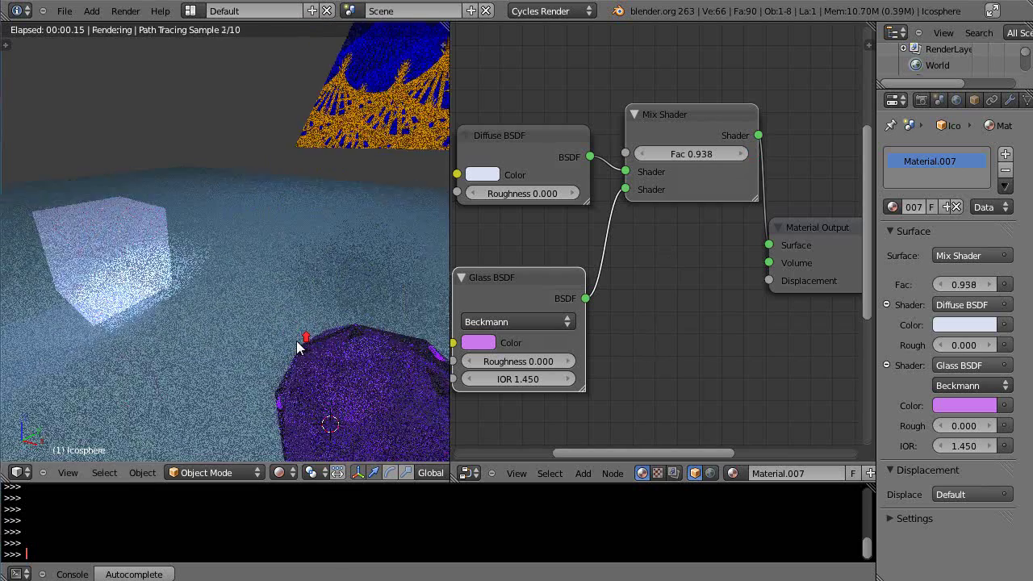
pyautogui.scroll(-2, 297, 347)
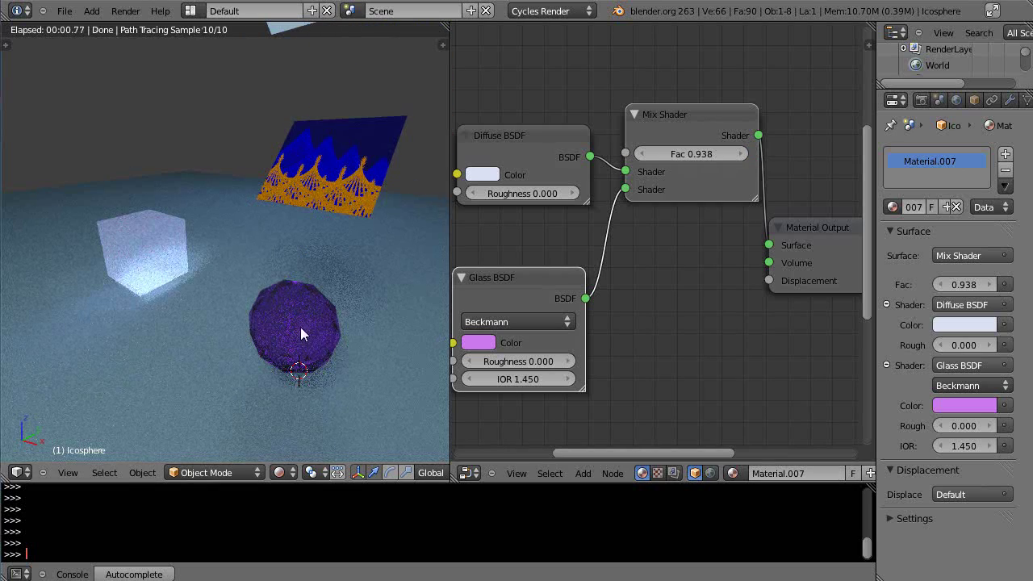
pyautogui.scroll(-2, 675, 309)
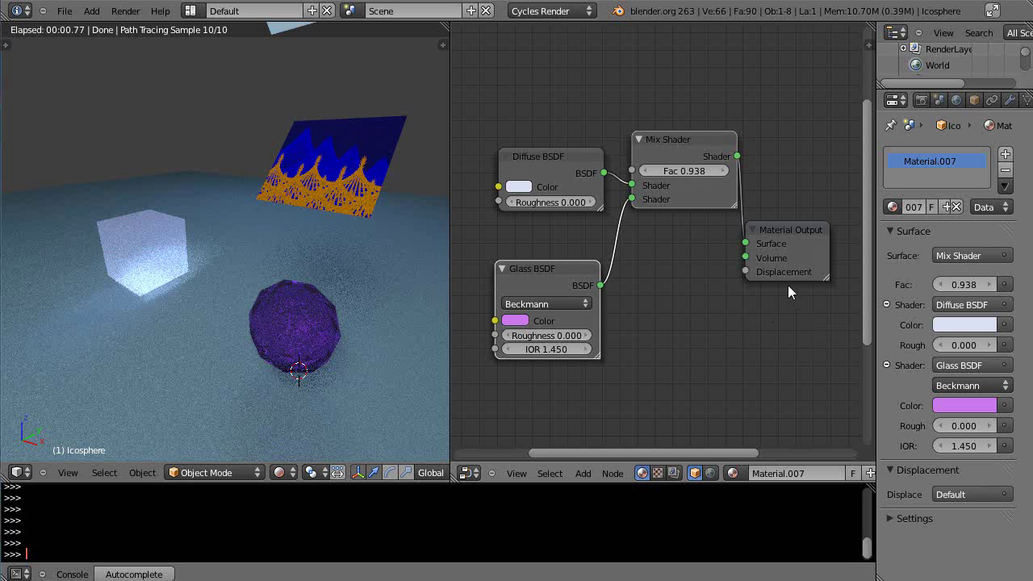
# - Switch the engine to Blender Render and back to Cycles, and tidy the Output and Mix nodes
pyautogui.click(551, 10)
pyautogui.click(549, 30)
pyautogui.click(551, 10)
pyautogui.click(547, 61)
pyautogui.moveTo(798, 225); pyautogui.dragTo(814, 221)
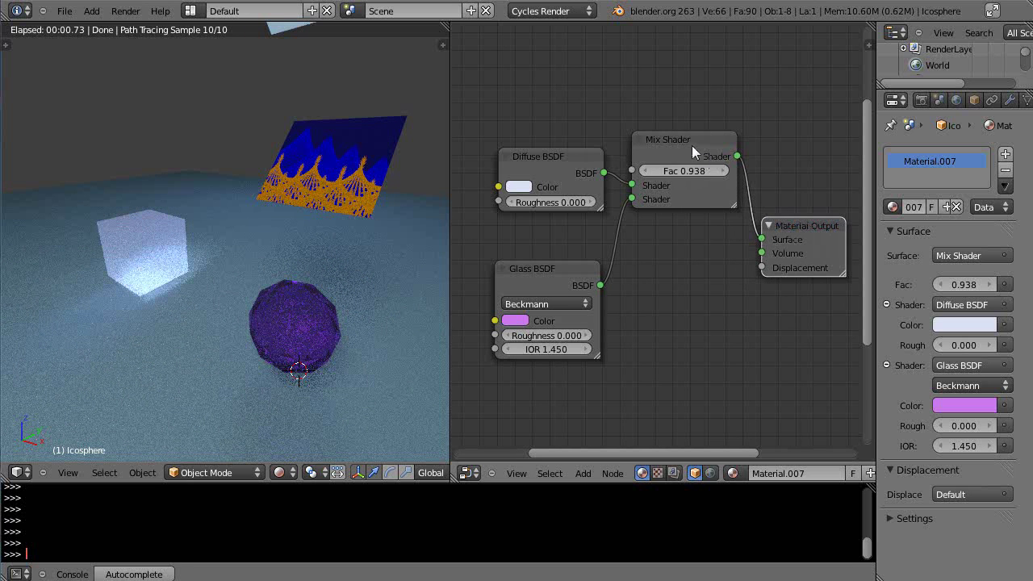
pyautogui.moveTo(685, 140); pyautogui.dragTo(678, 204)
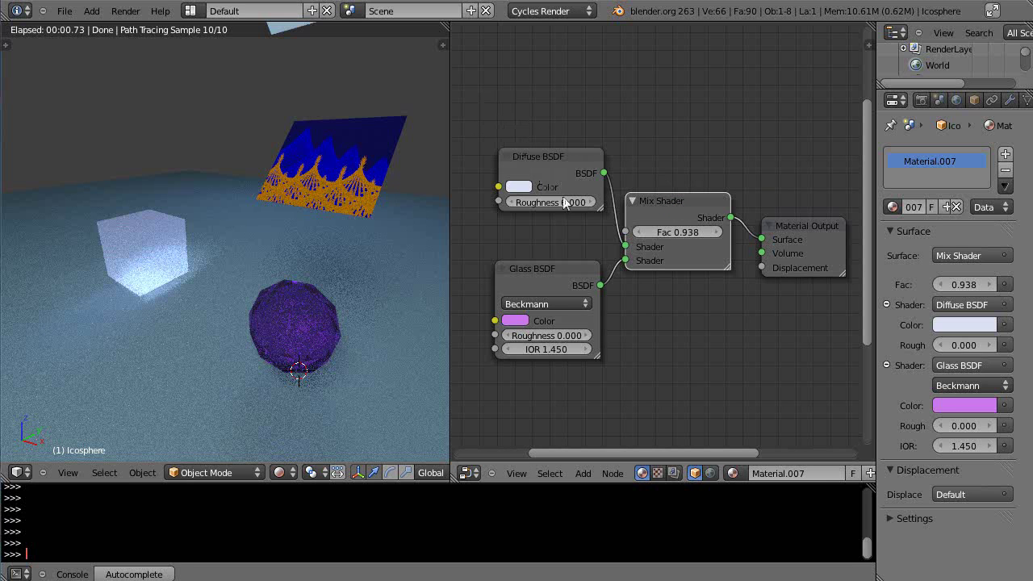
# - Box-select all four shader nodes of Material.007
pyautogui.click(572, 270)
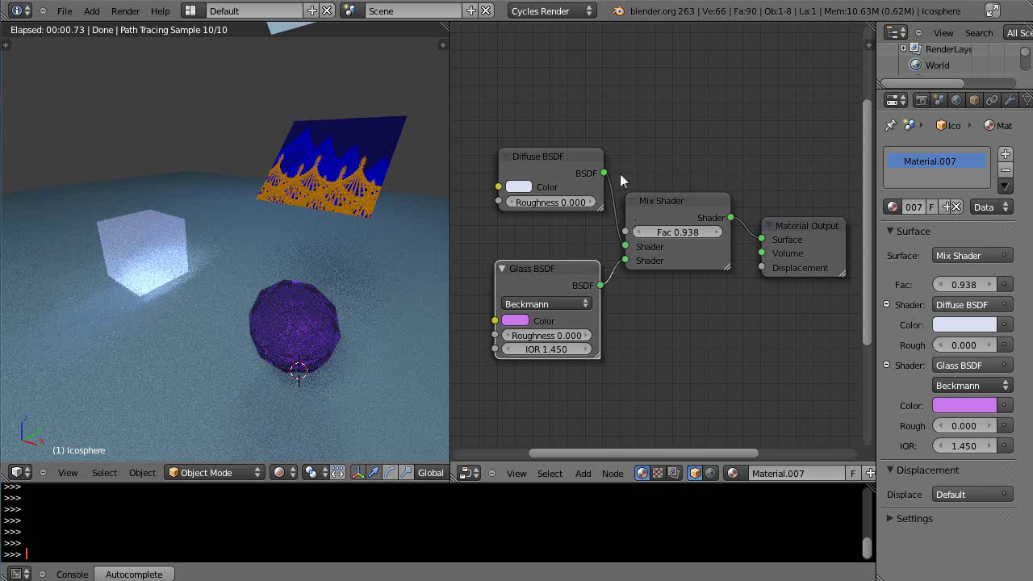
pyautogui.press('b')
pyautogui.moveTo(479, 92); pyautogui.dragTo(825, 409)
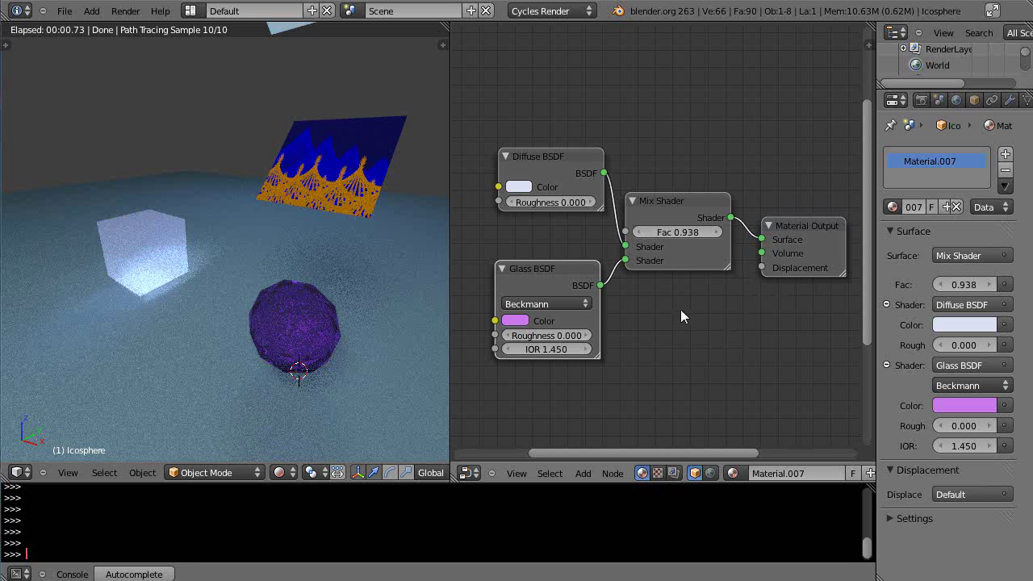
# - Group the selected nodes with Ctrl+G, name the group PurpleGroup, and check its contents
pyautogui.hotkey('ctrl', 'g')
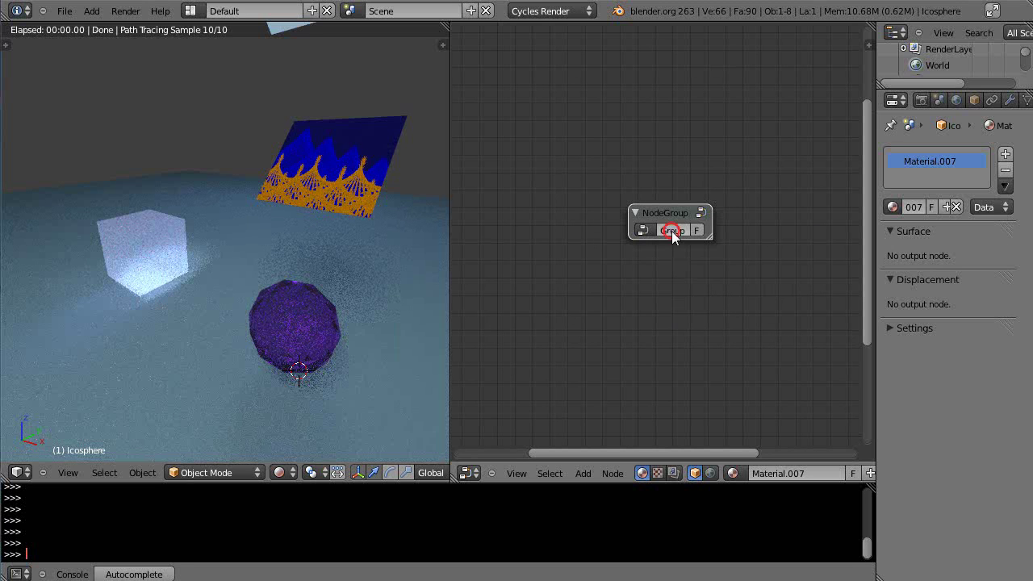
pyautogui.click(672, 231)
pyautogui.write('PurpleGroup')
pyautogui.press('Return')
pyautogui.press('Tab')
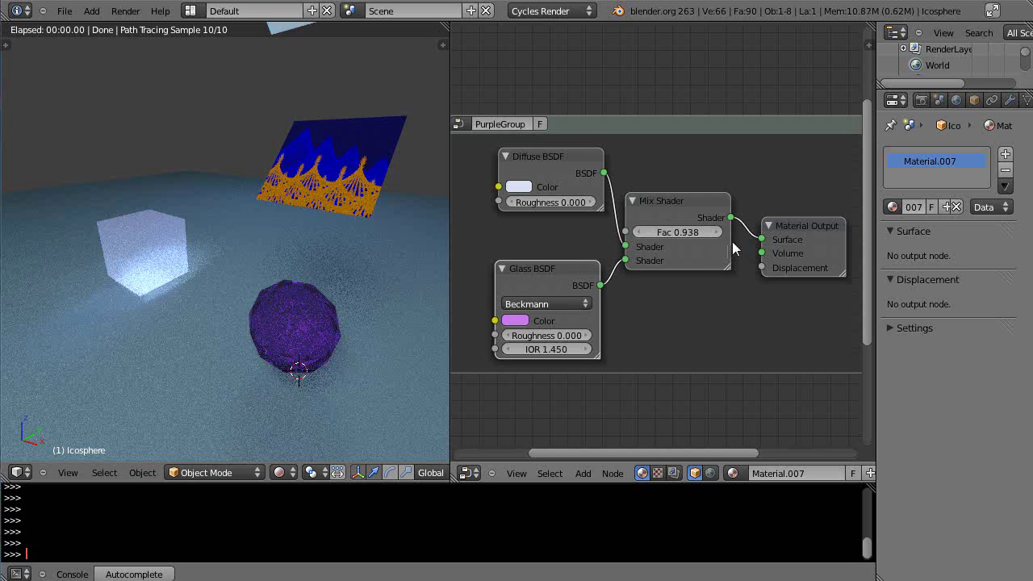
pyautogui.press('Tab')
pyautogui.press('Tab')
pyautogui.press('Tab')
pyautogui.press('Tab')
pyautogui.press('Tab')
pyautogui.press('Tab')
pyautogui.press('Tab')
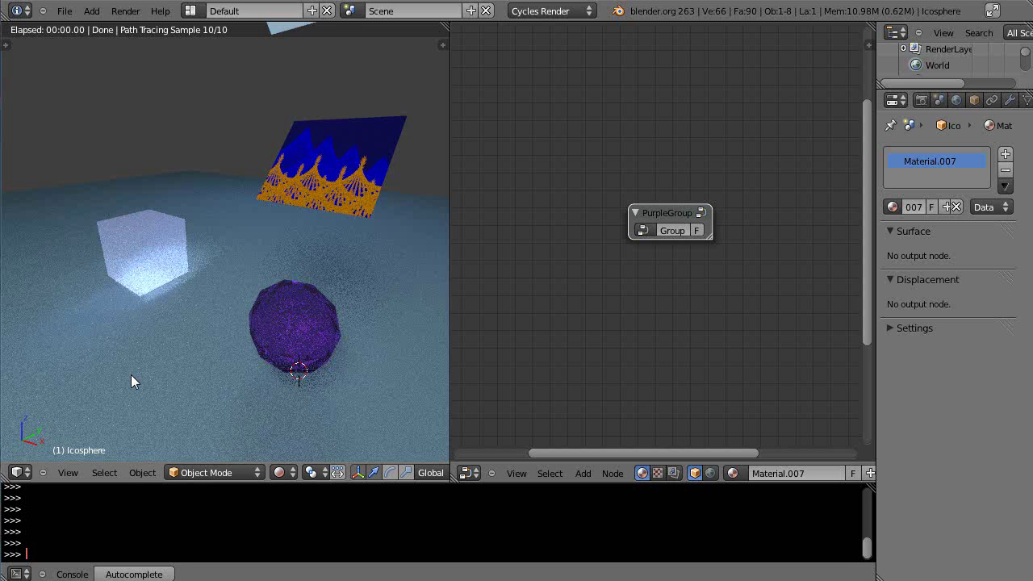
# - Set the 3D cursor on the floor at left and add a cone there
pyautogui.click(91, 367)
pyautogui.hotkey('shift', 'a')
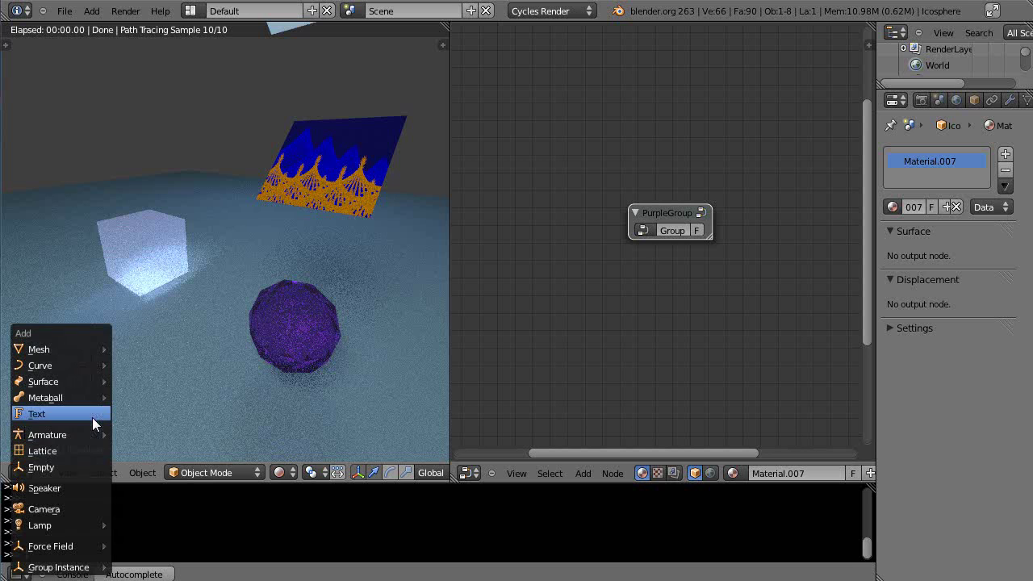
pyautogui.moveTo(78, 353)
pyautogui.click(153, 445)
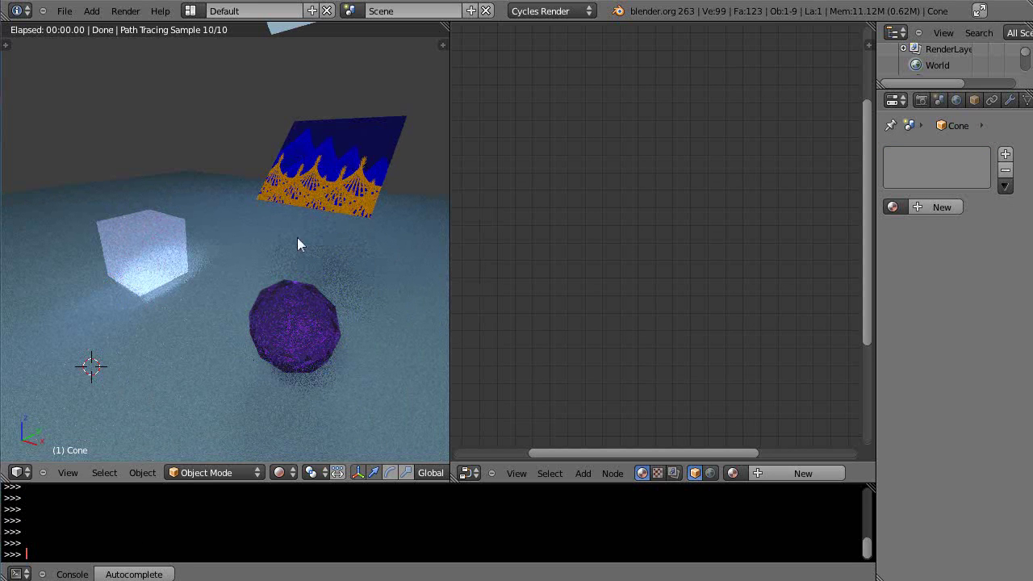
pyautogui.click(279, 472)
# - Raise the cone, slide it across the floor, shrink it, and give it a new material
pyautogui.press('g')
pyautogui.press('z')
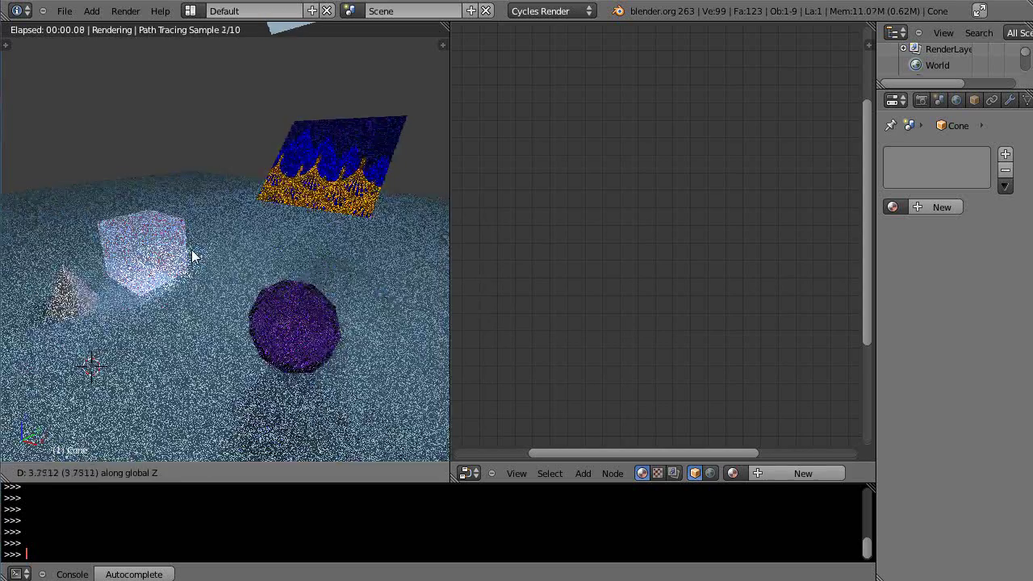
pyautogui.click(194, 232)
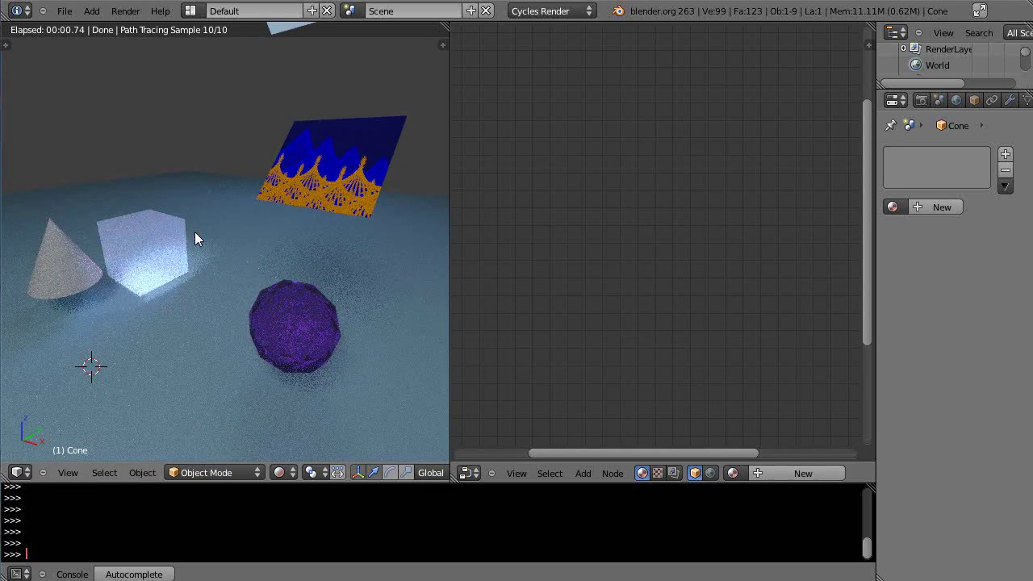
pyautogui.press('g')
pyautogui.hotkey('shift', 'z')
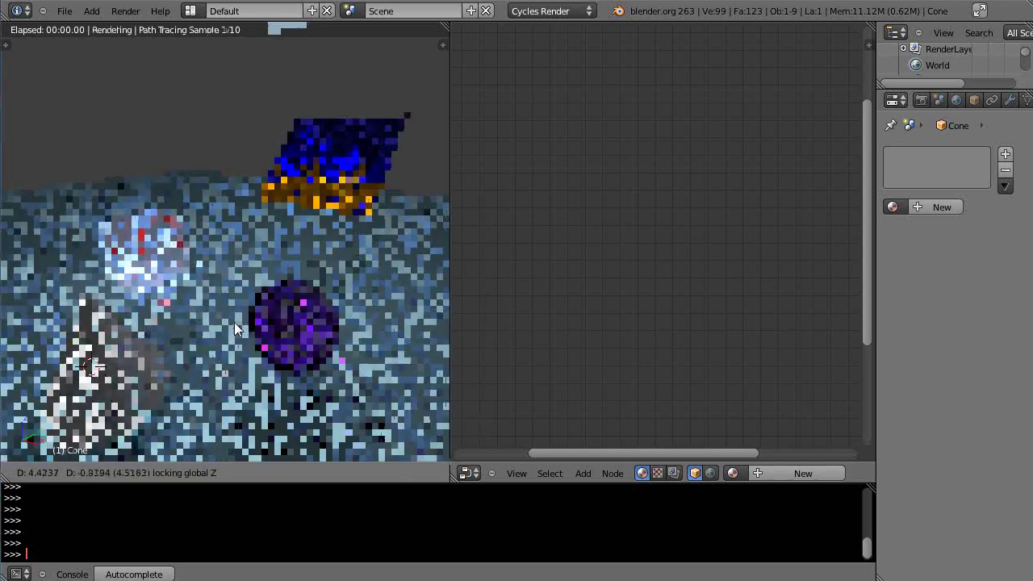
pyautogui.click(258, 314)
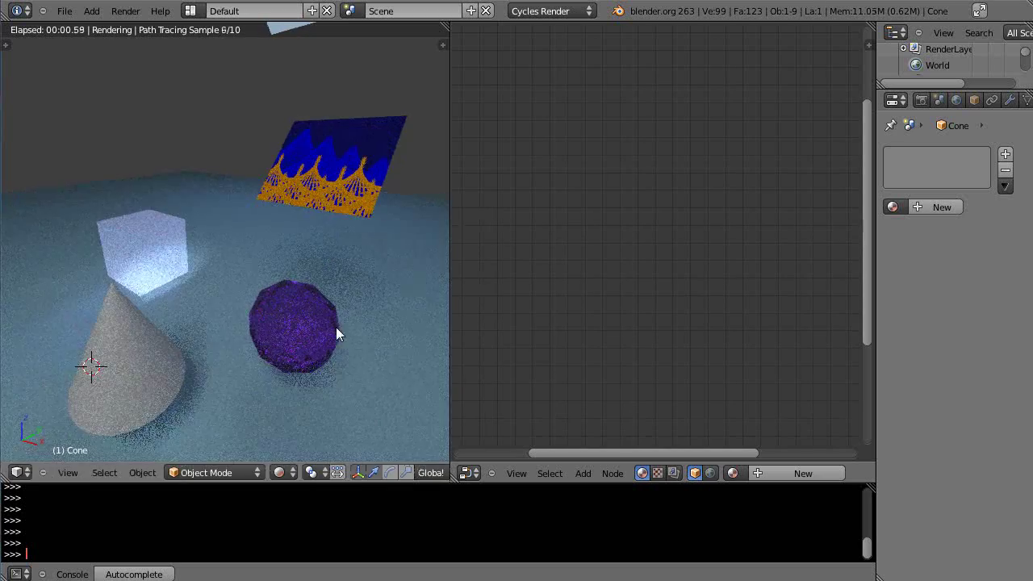
pyautogui.press('s')
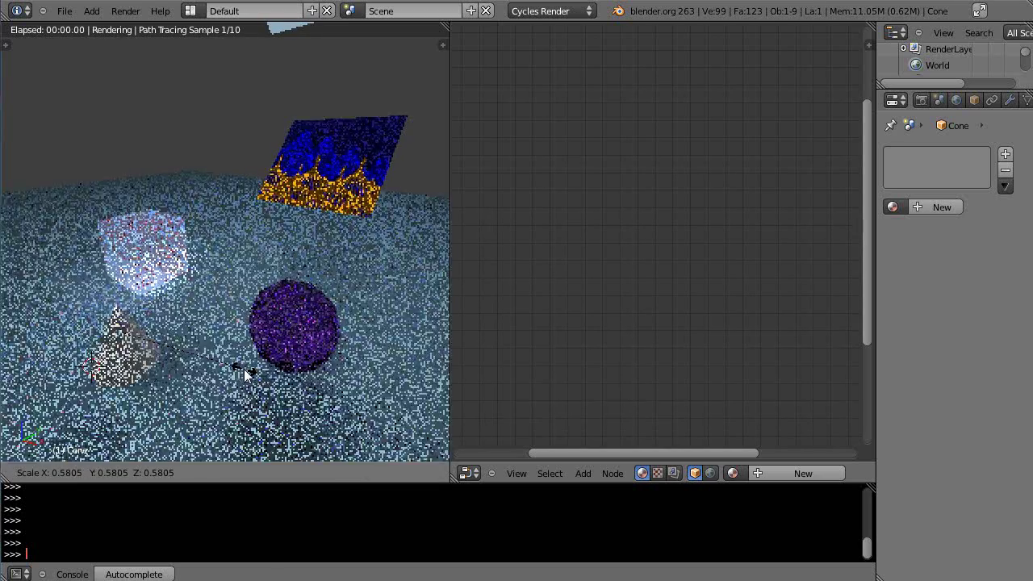
pyautogui.click(243, 369)
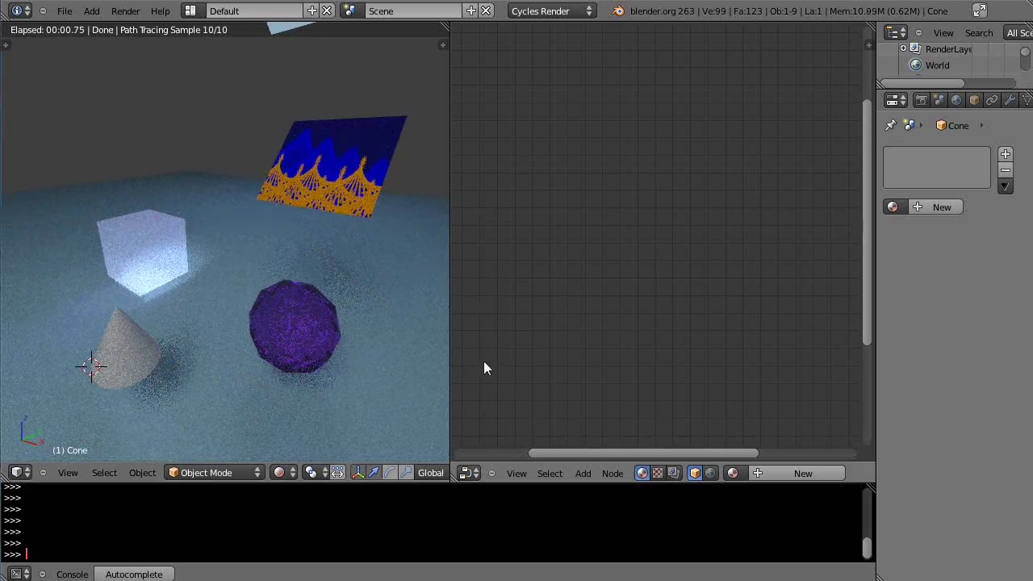
pyautogui.click(941, 208)
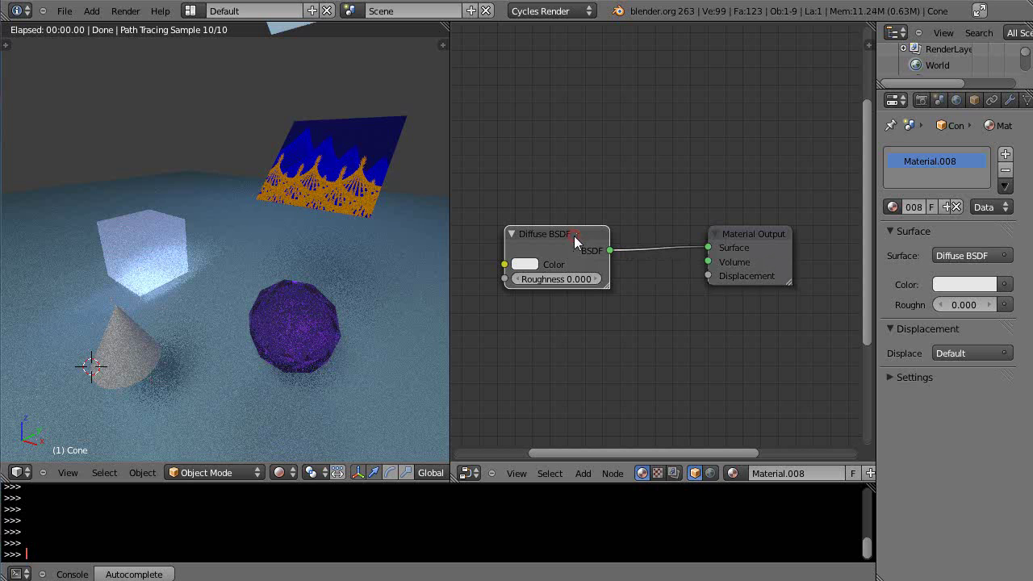
pyautogui.moveTo(570, 233); pyautogui.dragTo(550, 81)
# - Add a PurpleGroup node to the cone's Material.008 and position it beside Material Output
pyautogui.moveTo(774, 234); pyautogui.dragTo(787, 86)
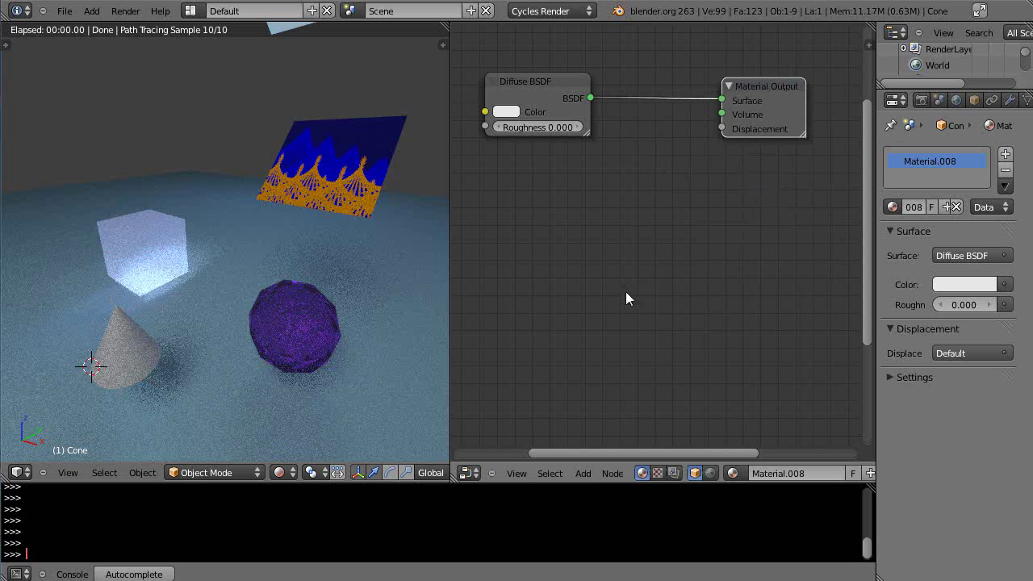
pyautogui.click(583, 473)
pyautogui.moveTo(593, 347)
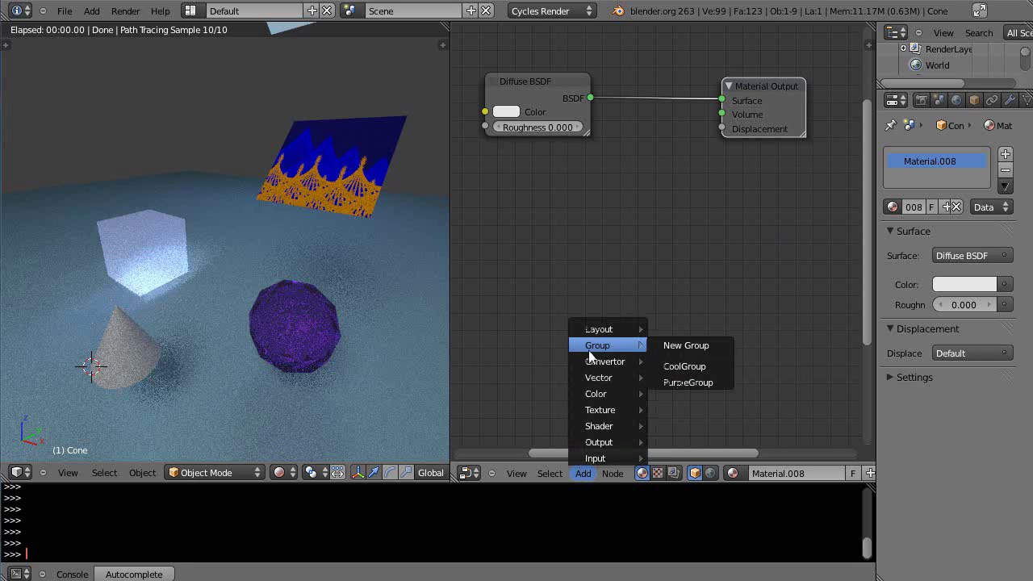
pyautogui.click(683, 382)
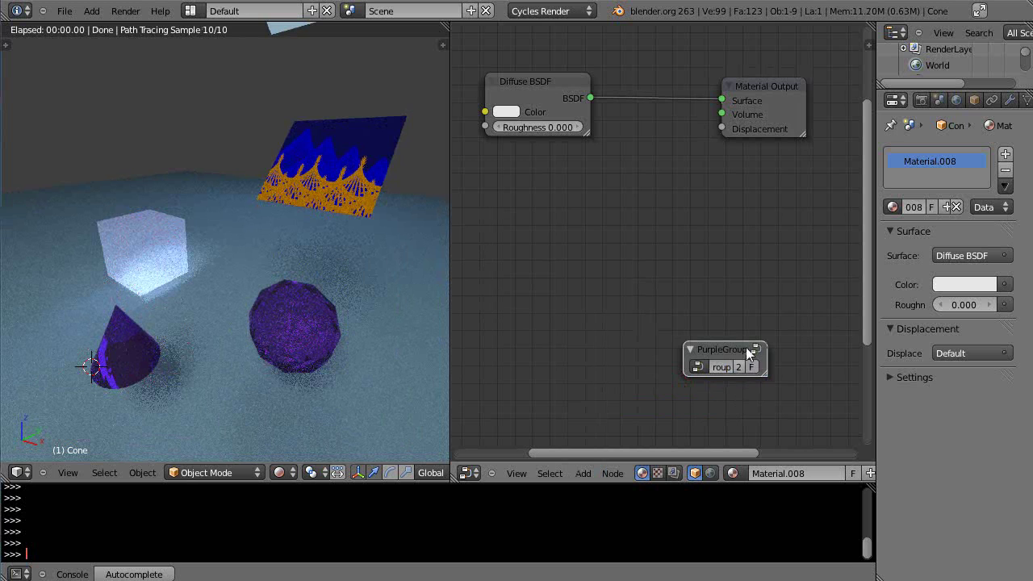
pyautogui.moveTo(732, 353); pyautogui.dragTo(697, 298)
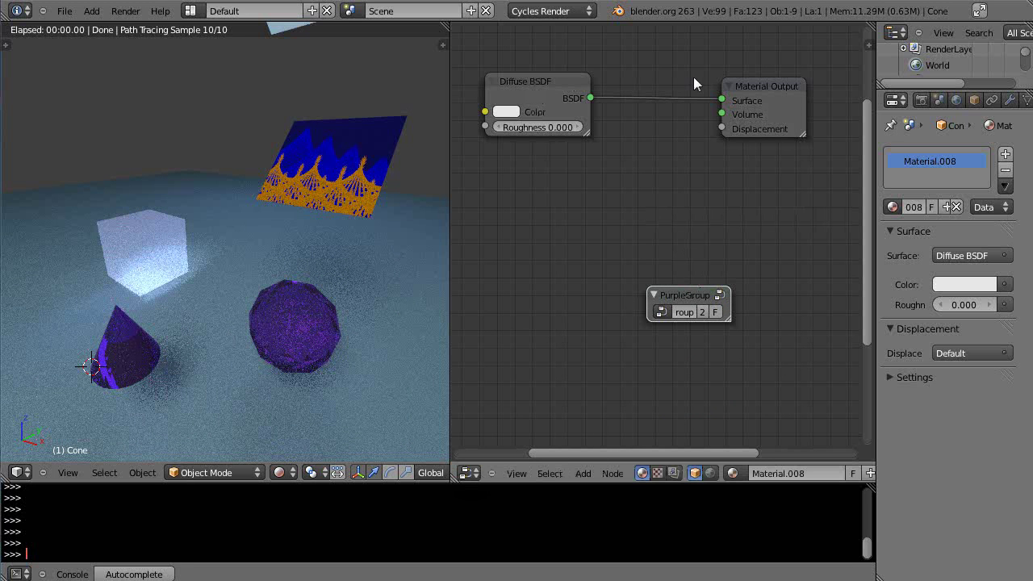
pyautogui.moveTo(695, 289); pyautogui.dragTo(658, 270)
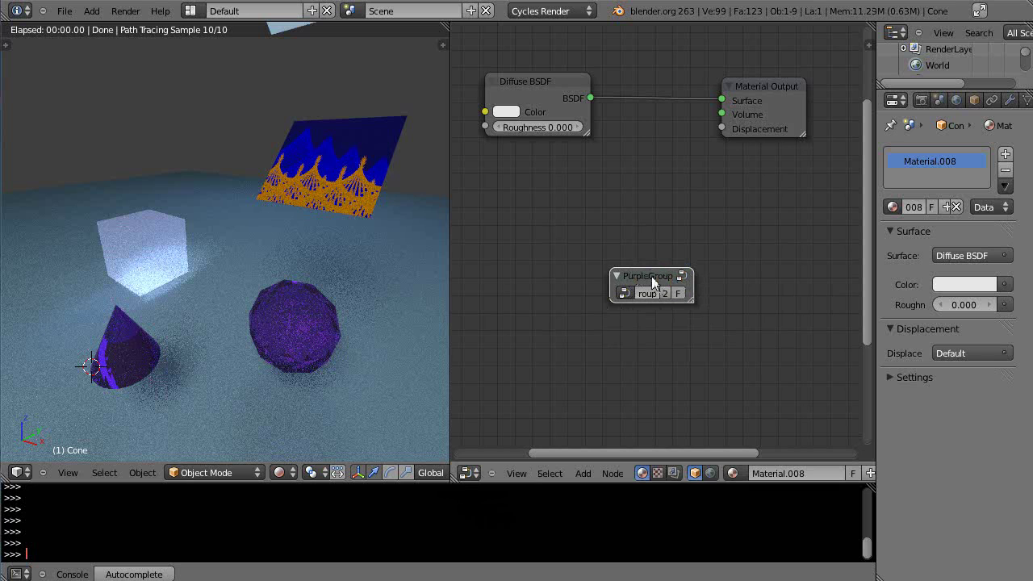
# - Edit inside PurpleGroup and deepen the Glass BSDF colour to purple (R 0.612, G 0.161, B 0.850)
pyautogui.press('Tab')
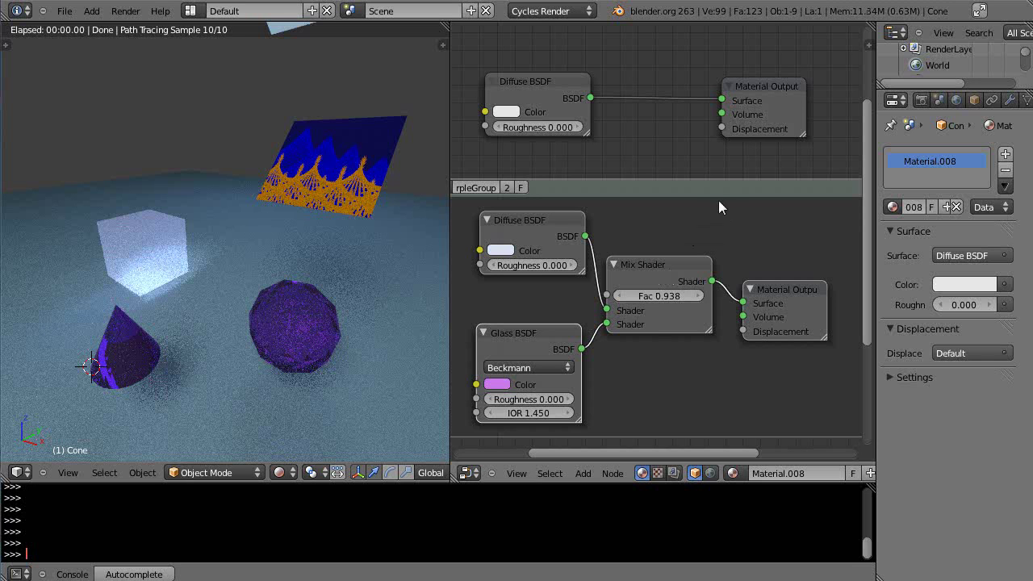
pyautogui.moveTo(688, 194); pyautogui.dragTo(689, 175)
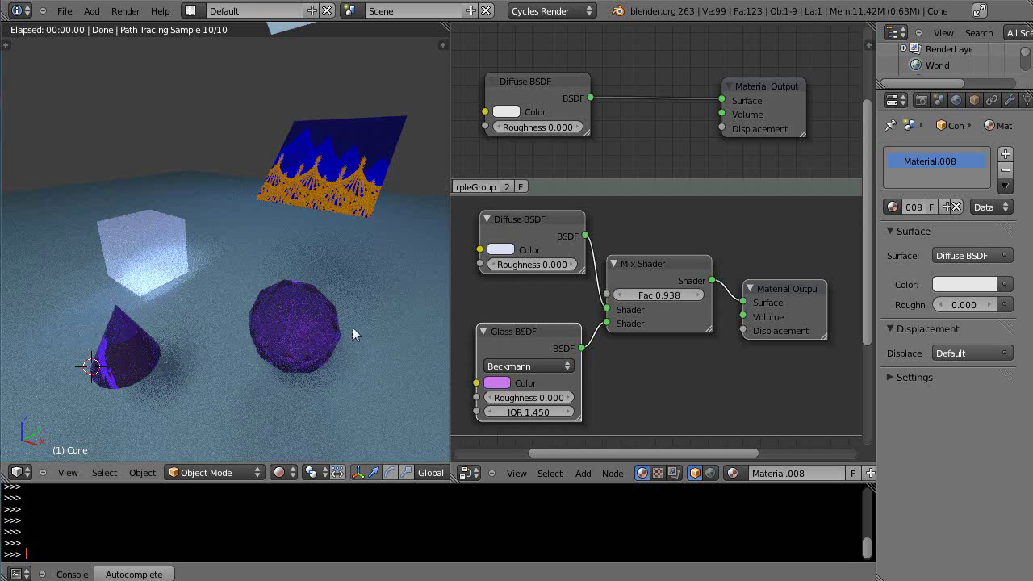
pyautogui.click(497, 382)
pyautogui.moveTo(584, 238)
pyautogui.mouseDown()
pyautogui.moveTo(558, 277)
pyautogui.moveTo(586, 240)
pyautogui.mouseUp()
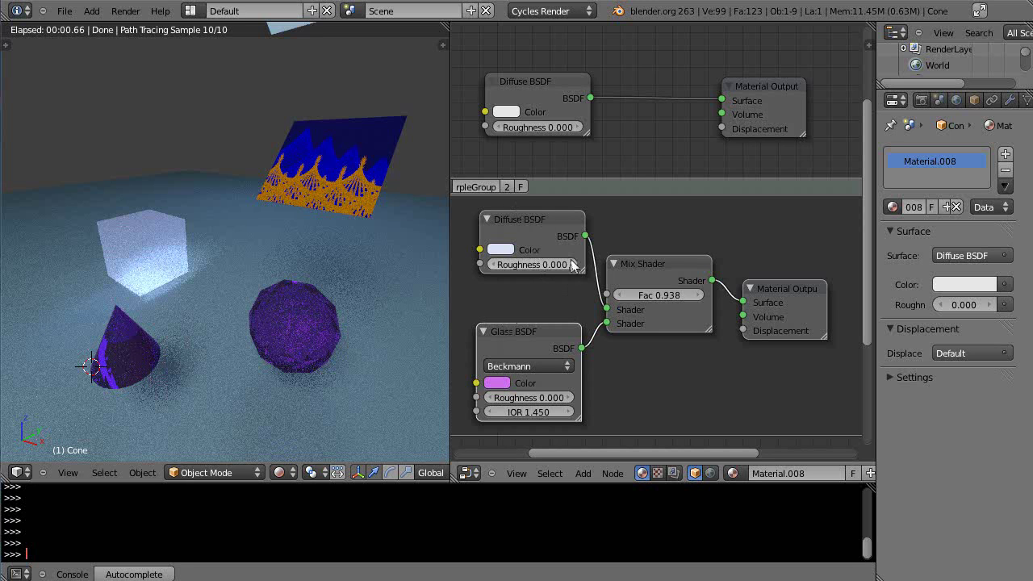
# - Make a single-user copy of the cone's group and rename it YellowGroup
pyautogui.scroll(-1, 650, 270)
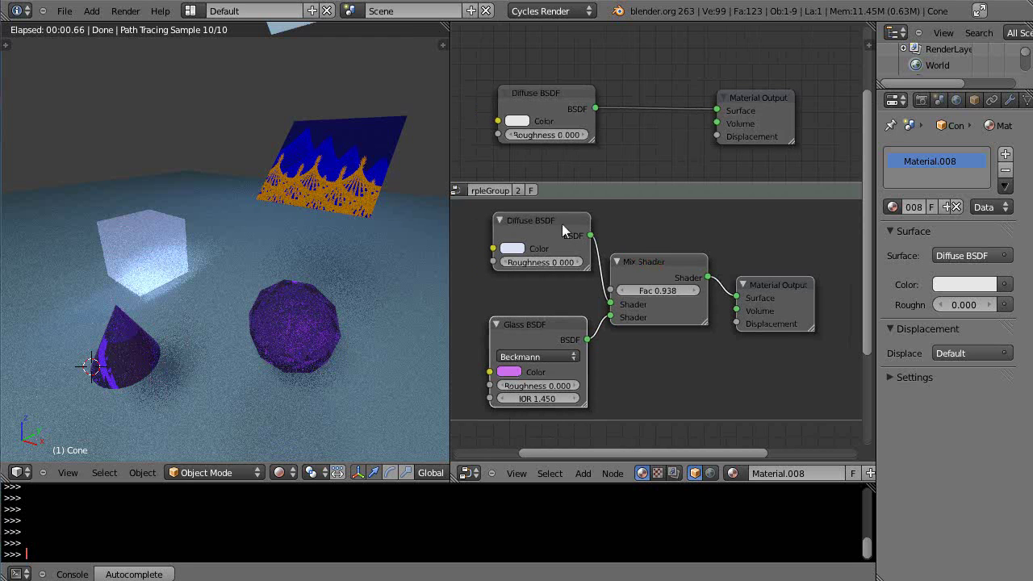
pyautogui.click(520, 191)
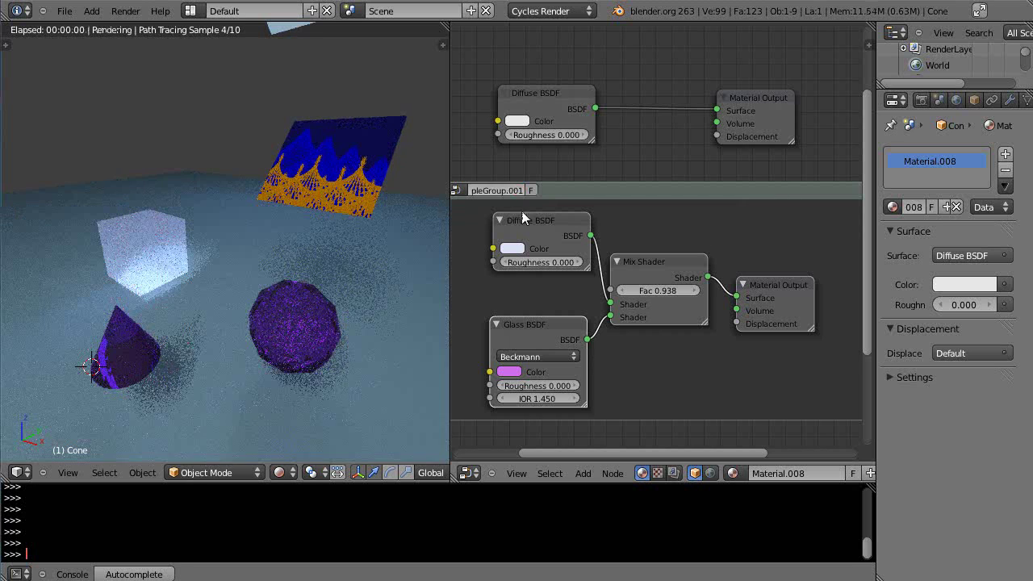
pyautogui.click(506, 191)
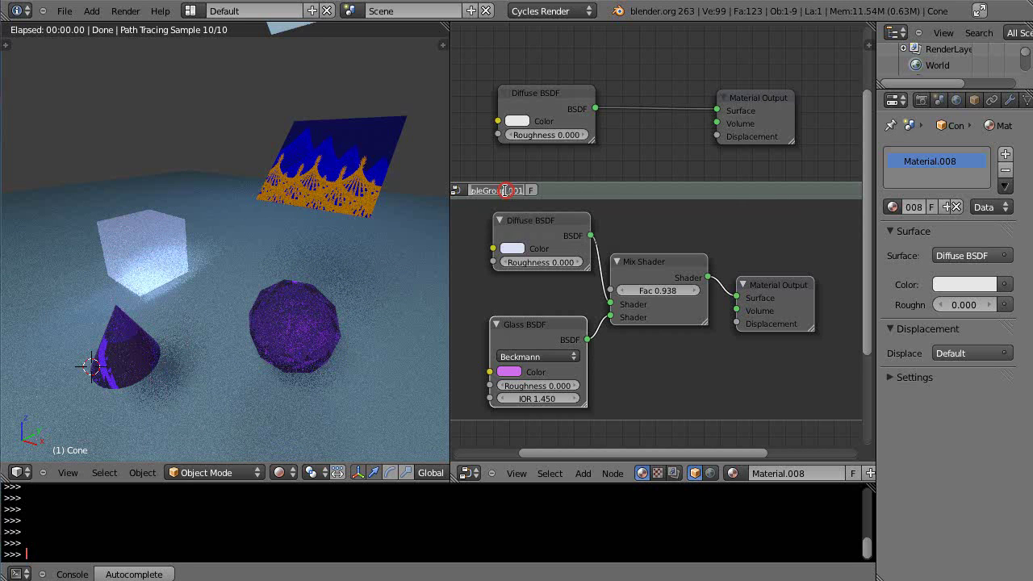
pyautogui.write('YellowGroup')
pyautogui.press('Return')
# - Set the YellowGroup Glass BSDF colour to a saturated yellow
pyautogui.click(509, 371)
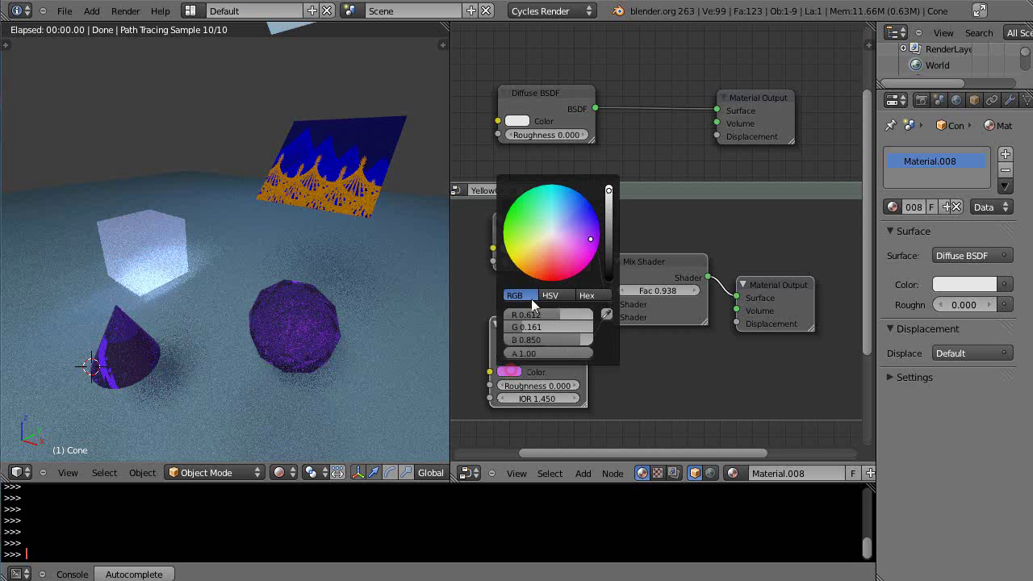
pyautogui.click(532, 235)
pyautogui.click(514, 265)
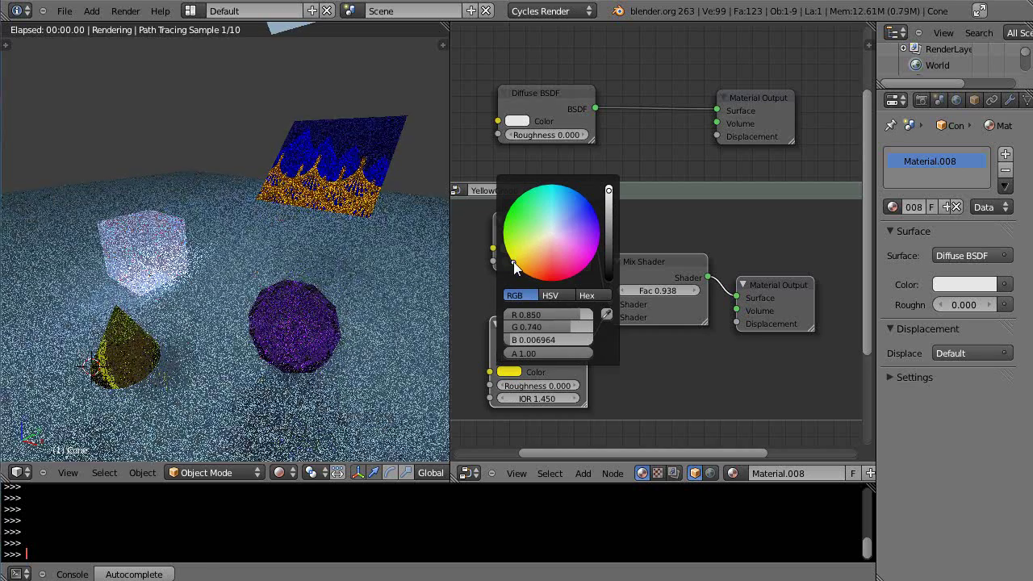
pyautogui.click(515, 266)
pyautogui.click(517, 268)
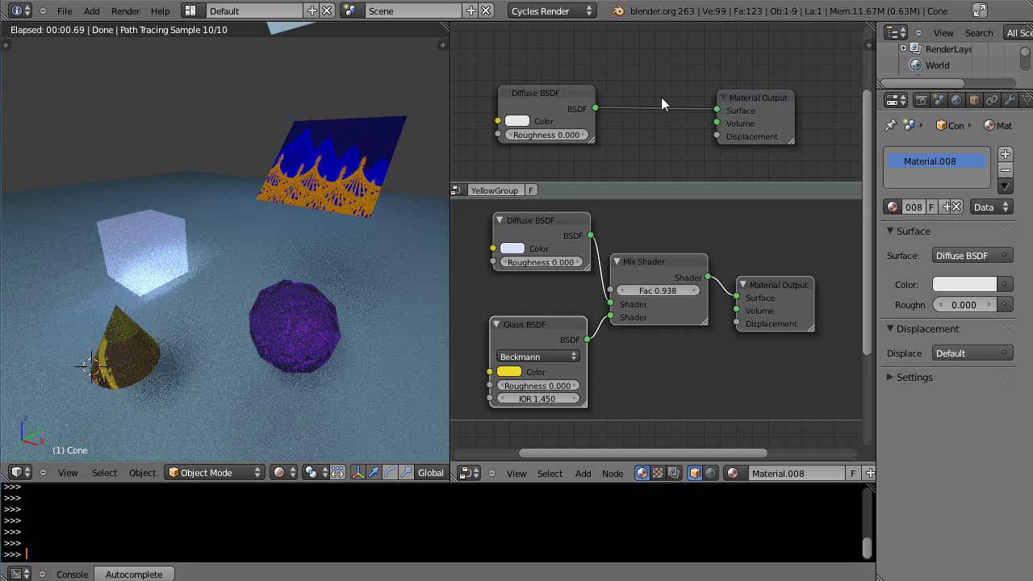
# - Delete the Diffuse BSDF and Material Output nodes from Material.008, leaving only YellowGroup
pyautogui.press('Tab')
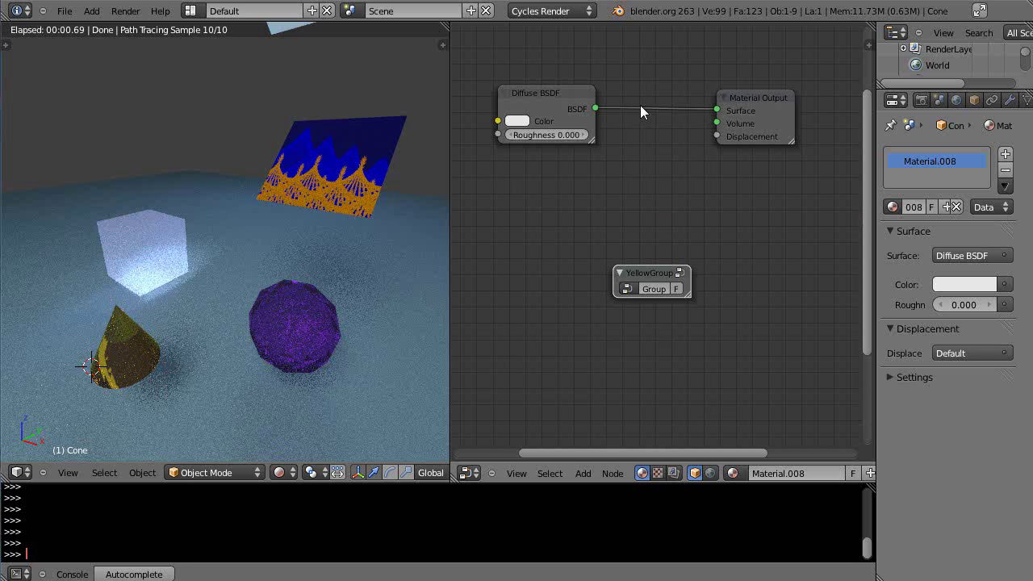
pyautogui.press('Tab')
pyautogui.press('Tab')
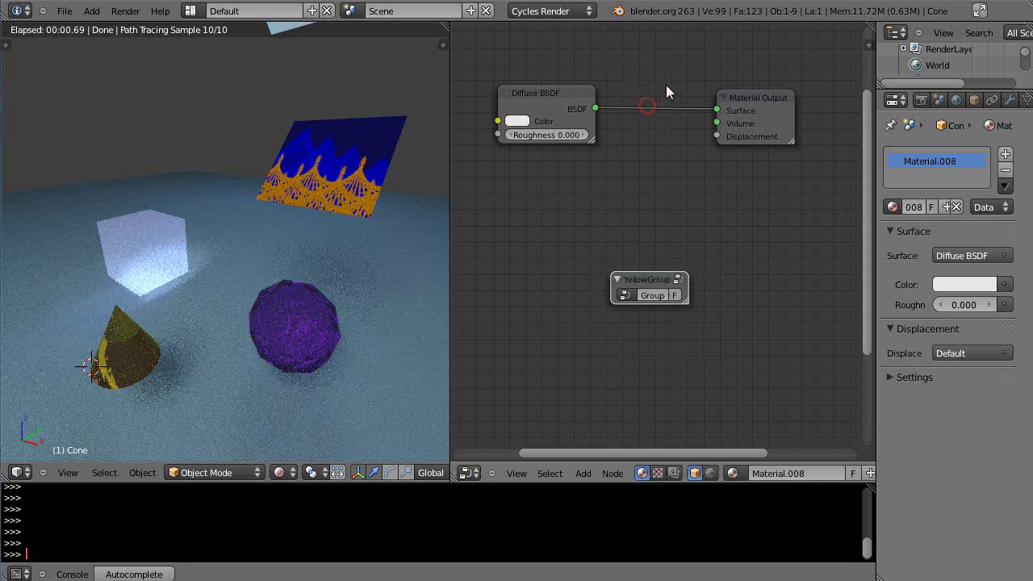
pyautogui.keyDown('ctrl'); pyautogui.moveTo(666, 85); pyautogui.dragTo(658, 128, button='right'); pyautogui.keyUp('ctrl')
pyautogui.click(538, 93)
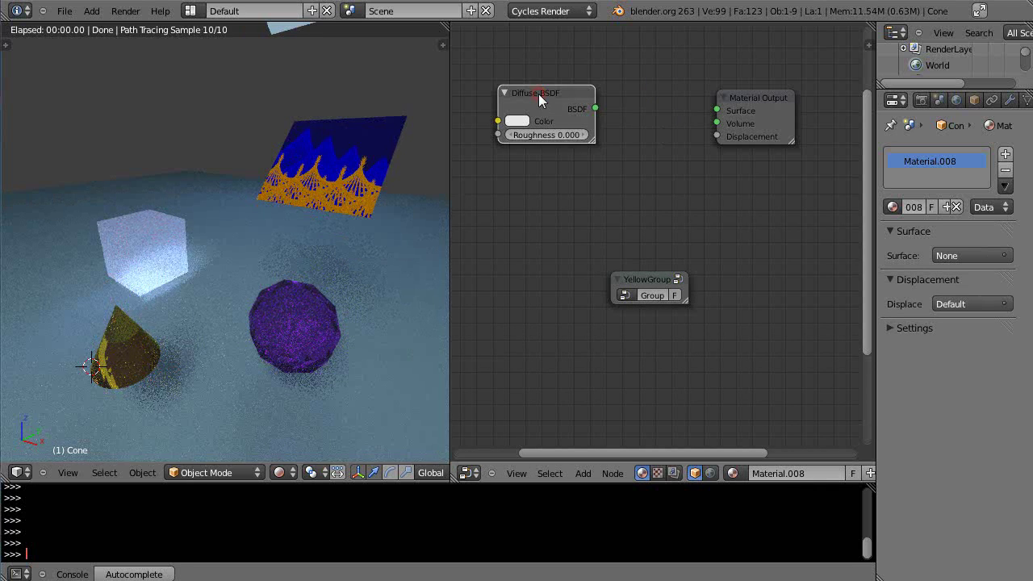
pyautogui.press('x')
pyautogui.click(772, 97)
pyautogui.press('x')
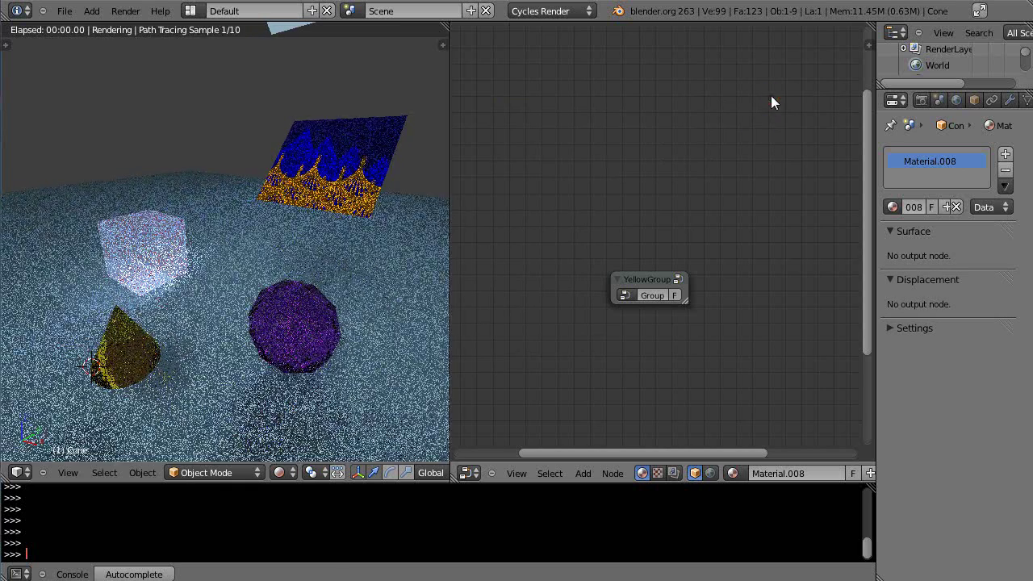
pyautogui.moveTo(652, 284); pyautogui.dragTo(654, 234)
# - Inside the group, change the Glass BSDF colour from yellow to green
pyautogui.press('Tab')
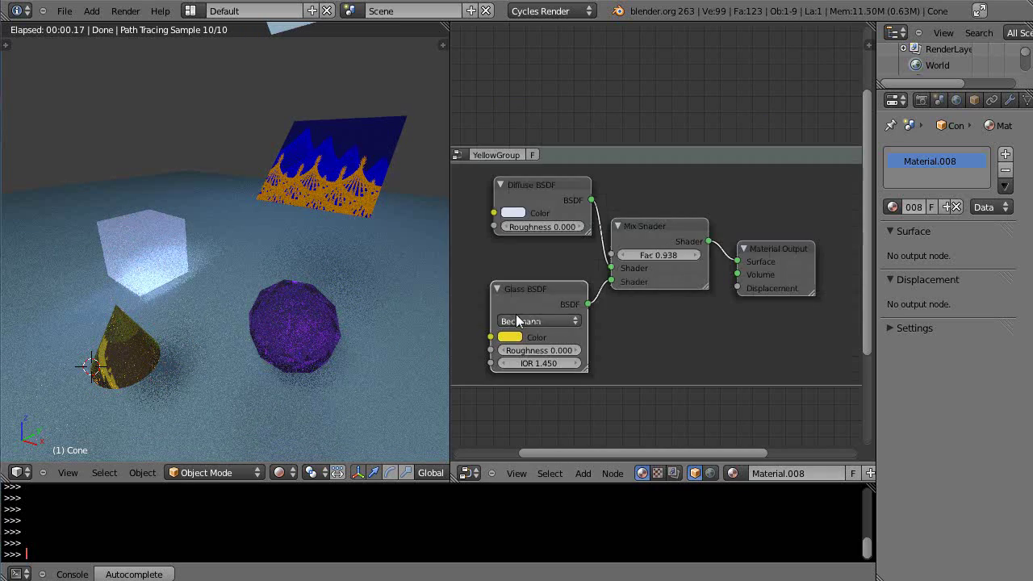
pyautogui.click(509, 337)
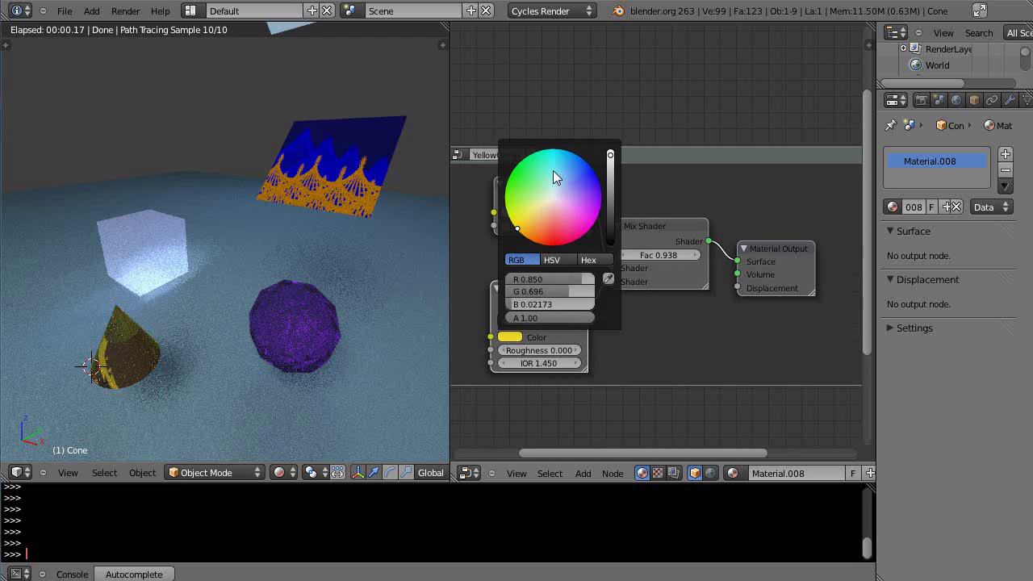
pyautogui.click(523, 172)
pyautogui.click(515, 179)
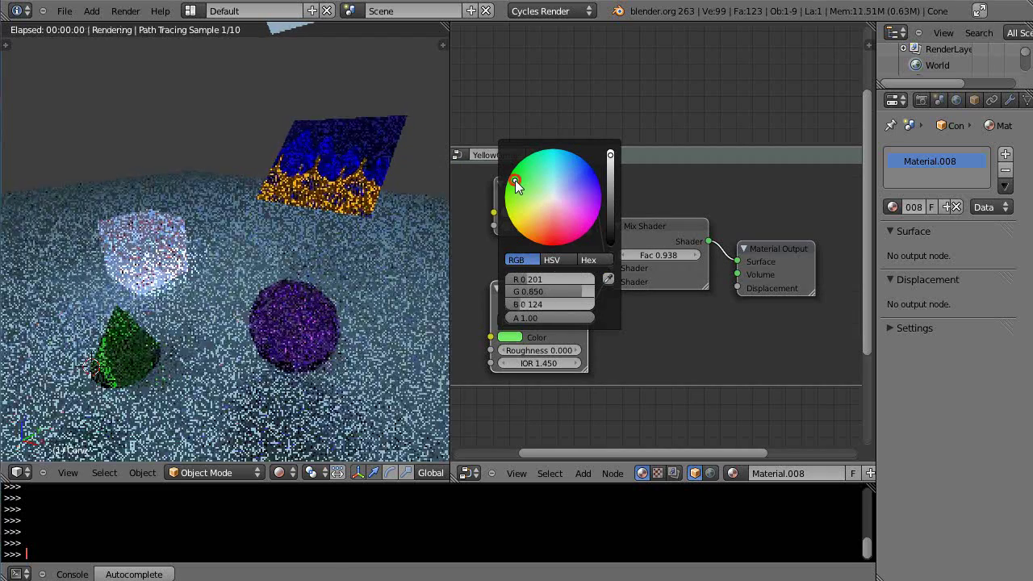
# - Rename the node group to 'GreenGlass'
pyautogui.click(496, 154)
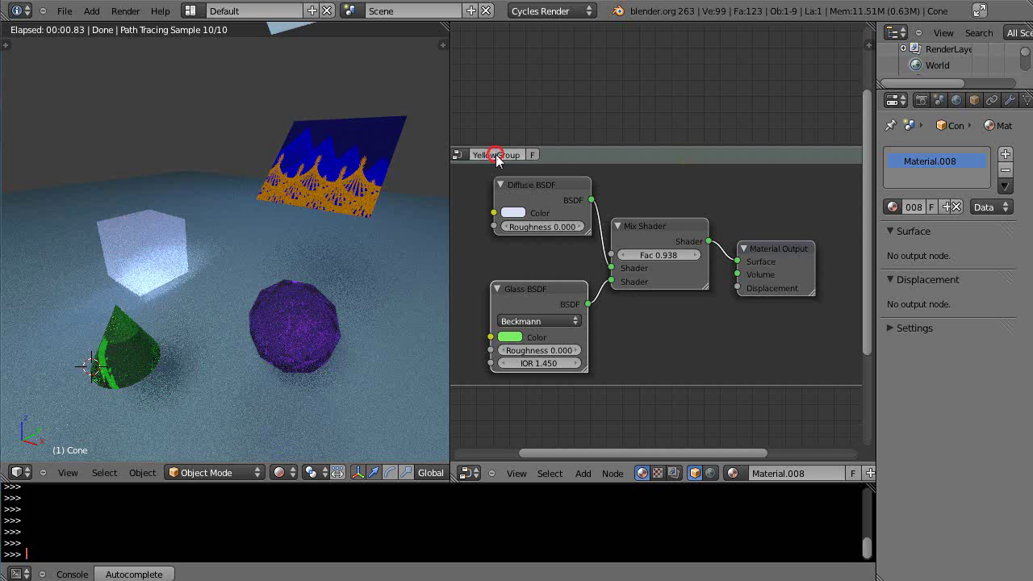
pyautogui.write('GRee')
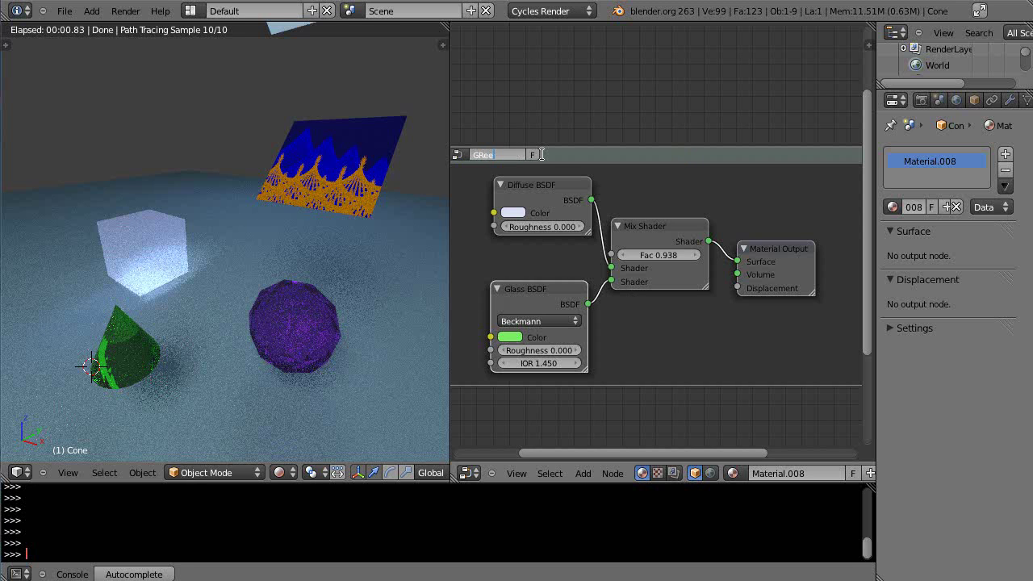
pyautogui.press('BackSpace')
pyautogui.press('BackSpace')
pyautogui.press('BackSpace')
pyautogui.write('reenGlass')
pyautogui.press('Return')
# - Select the icosphere and look inside its PurpleGroup node group
pyautogui.rightClick(312, 319)
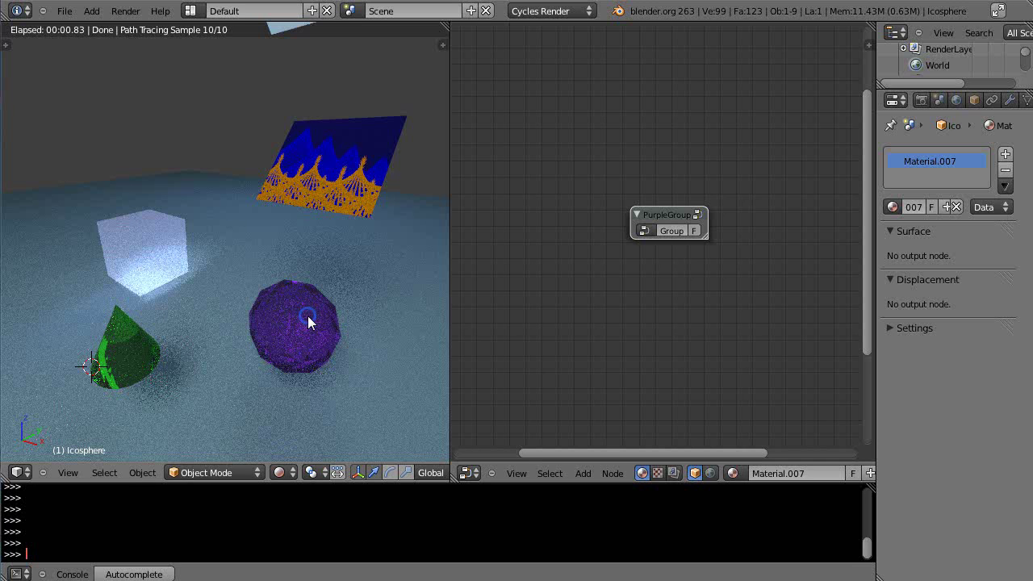
pyautogui.press('Tab')
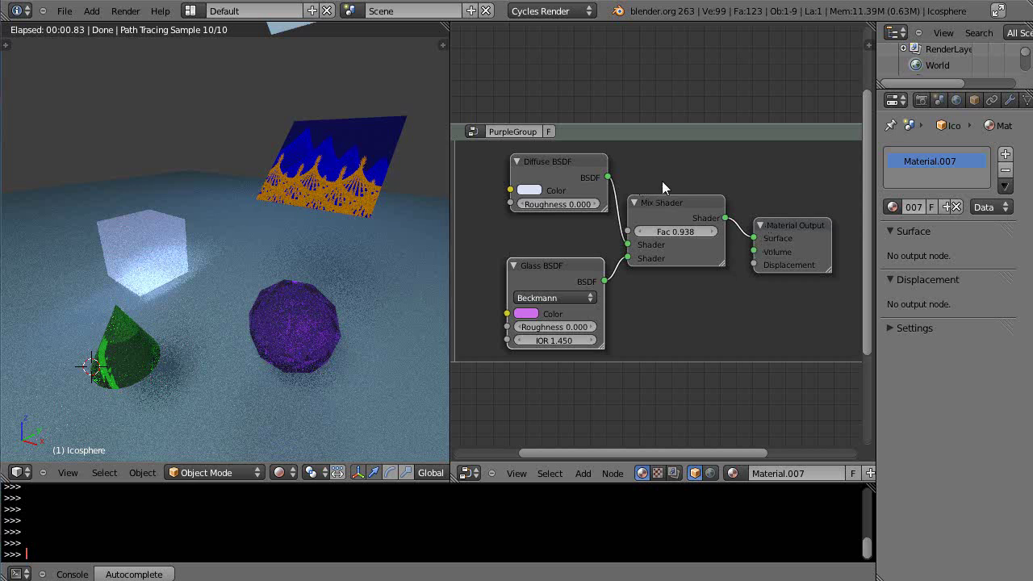
pyautogui.press('Tab')
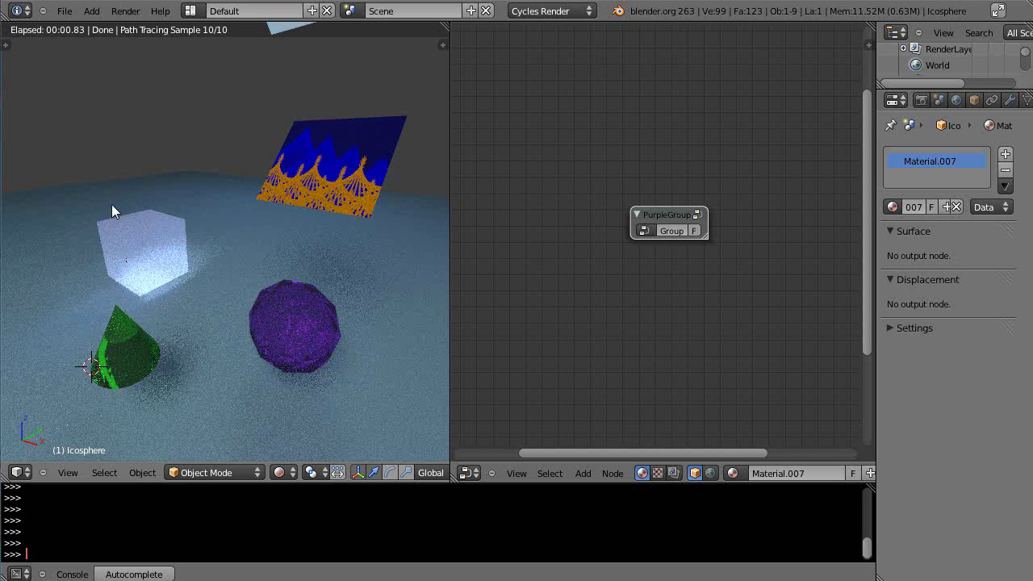
# - Orbit and zoom the rendered viewport to inspect the green and purple glass objects
pyautogui.moveTo(262, 307); pyautogui.dragTo(167, 288, button='middle')
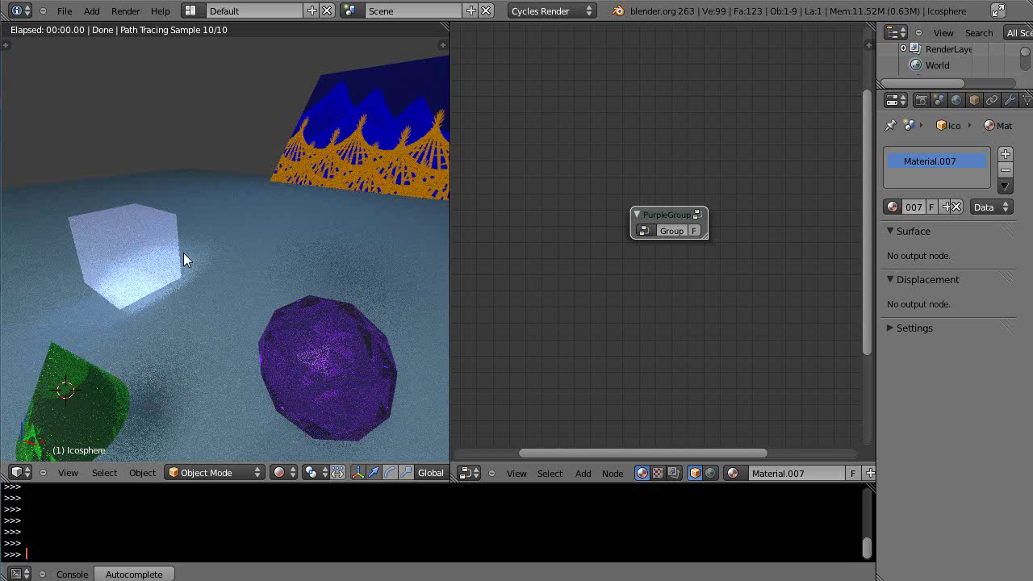
pyautogui.hotkey('shift', 'f')
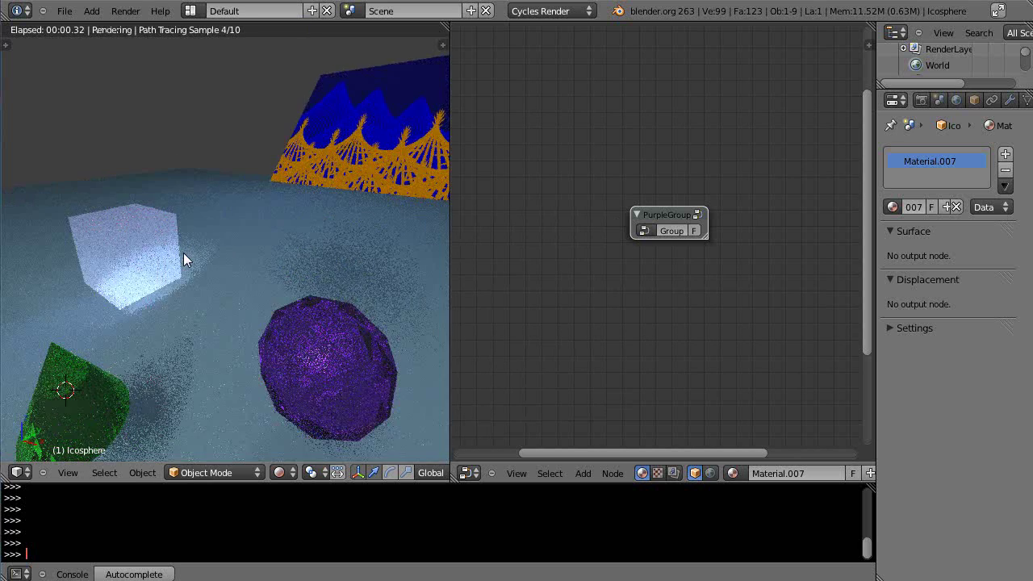
pyautogui.press('Escape')
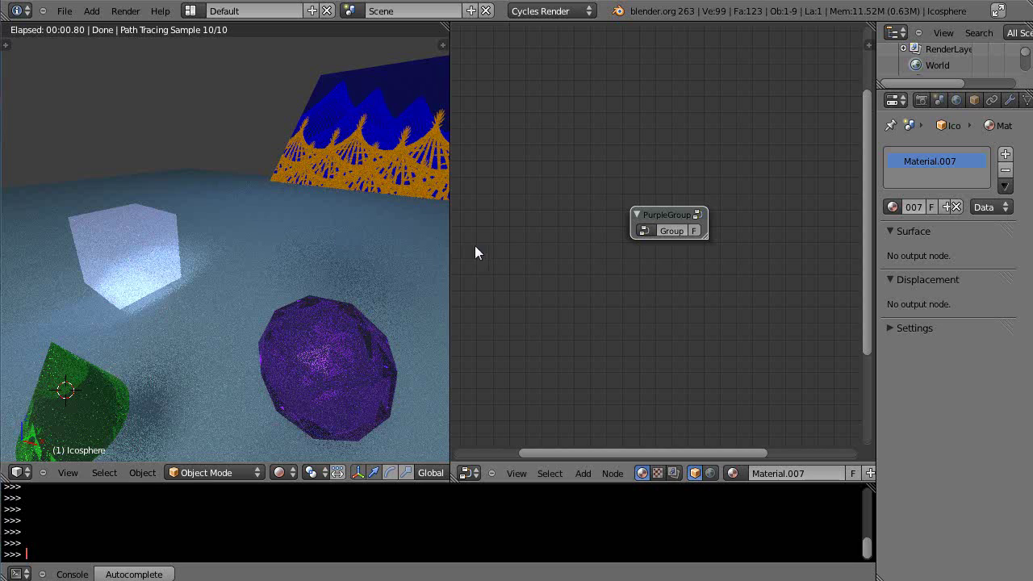
pyautogui.scroll(-3, 336, 283)
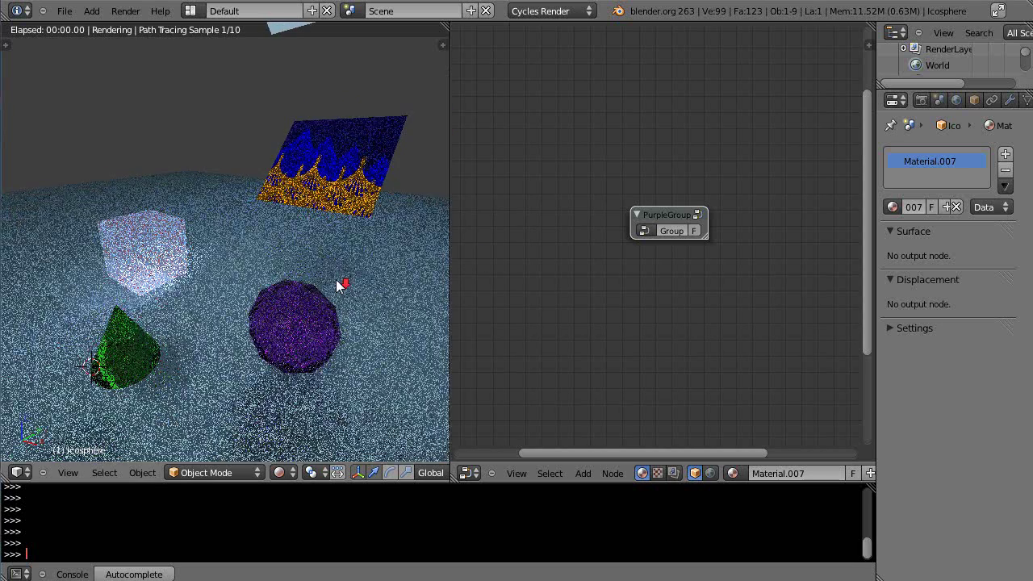
pyautogui.scroll(3, 337, 282)
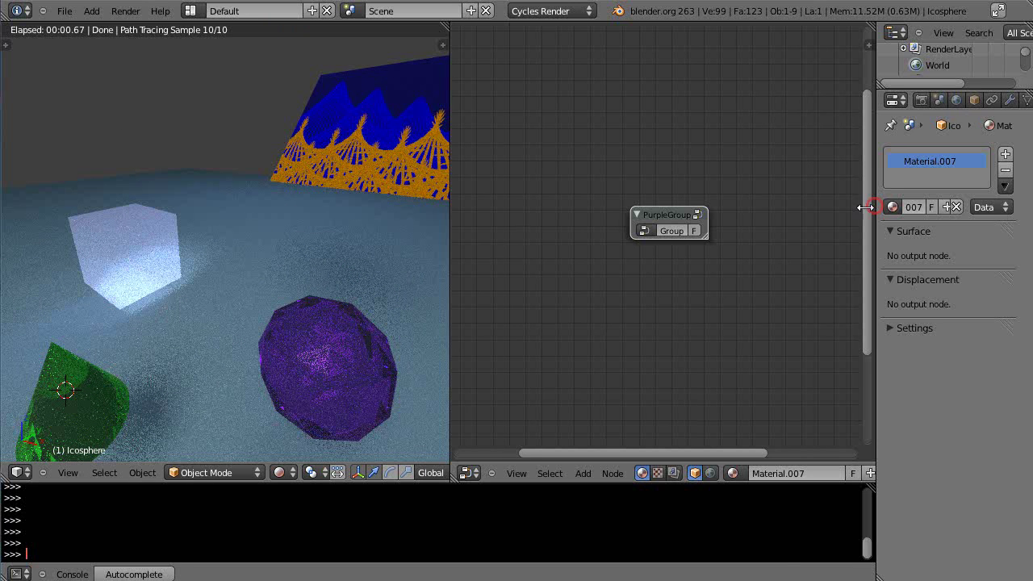
# - Widen the Properties area and orbit around the rendered scene
pyautogui.moveTo(875, 207); pyautogui.dragTo(799, 207)
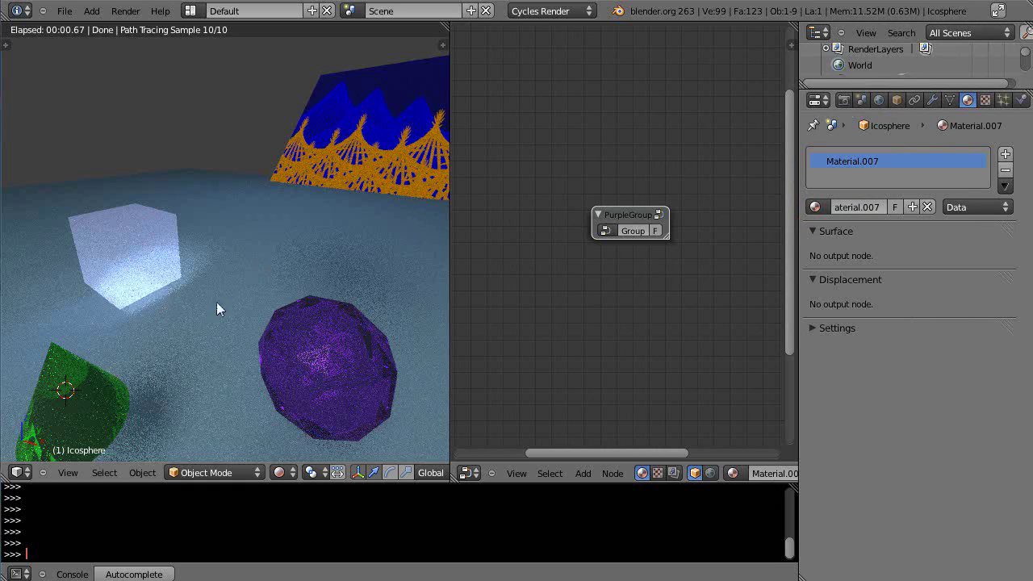
pyautogui.scroll(2, 222, 299)
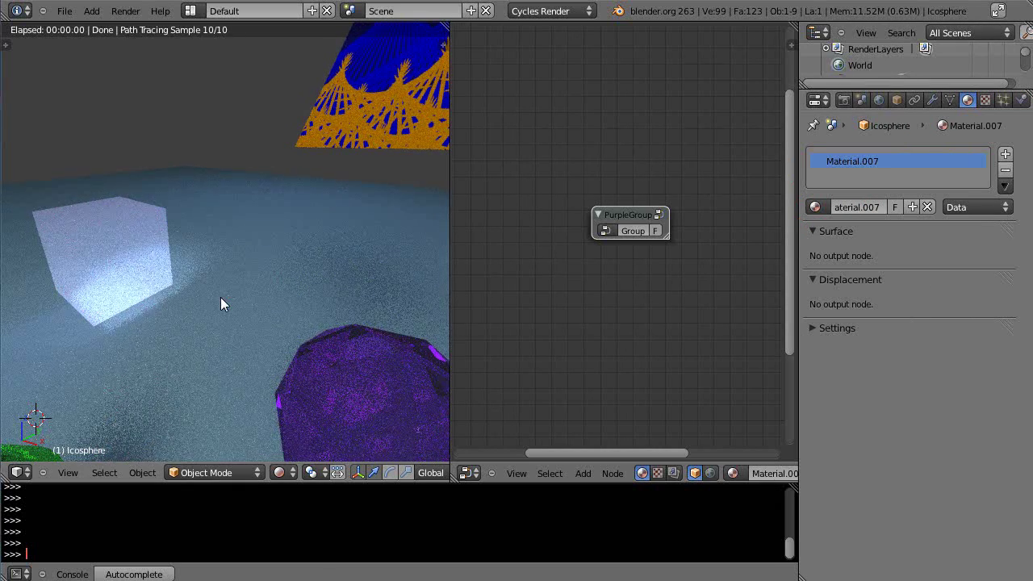
pyautogui.scroll(-2, 222, 299)
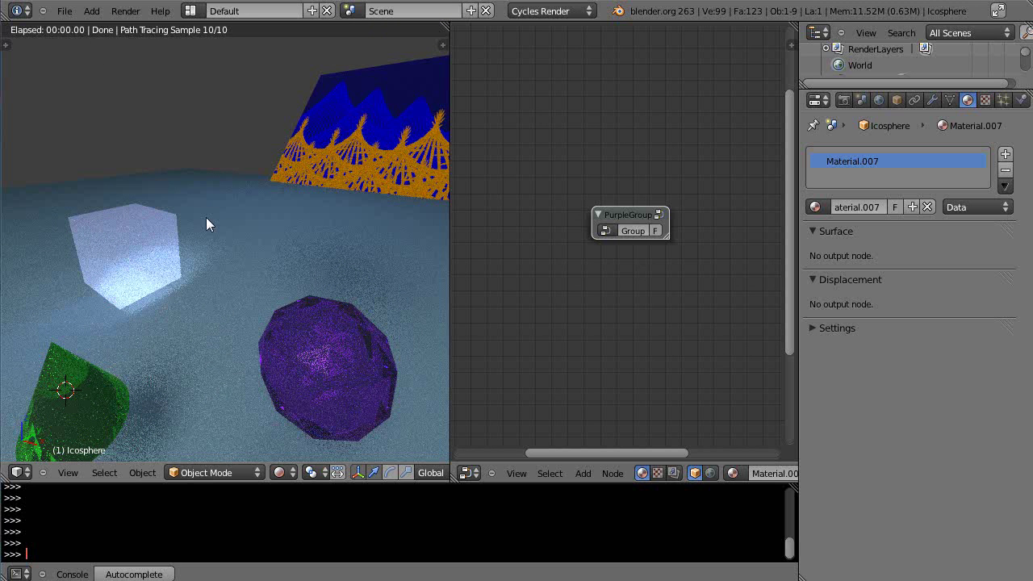
pyautogui.moveTo(201, 270); pyautogui.dragTo(227, 243, button='middle')
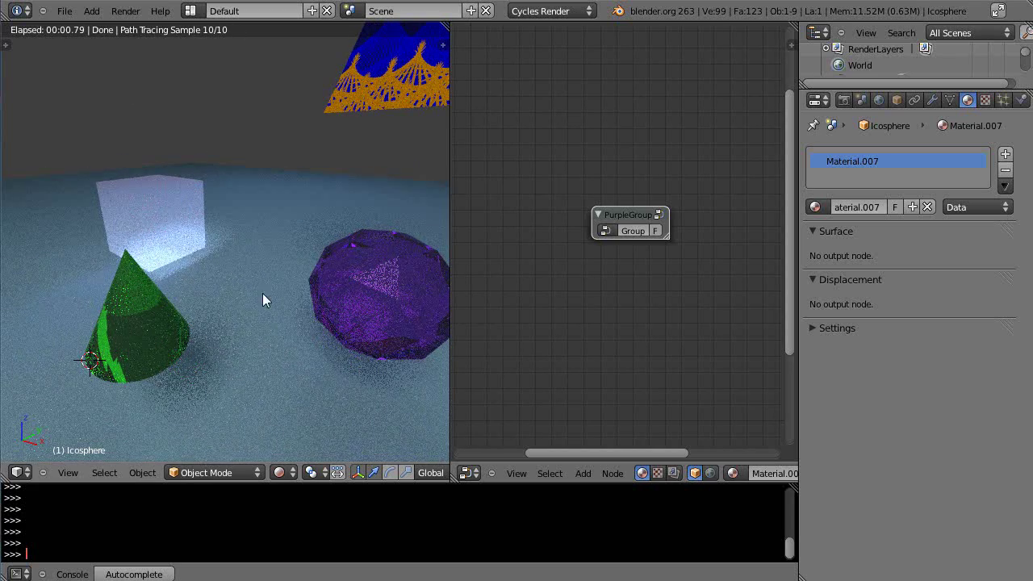
# - Switch the Cycles render device from GPU Compute to CPU in the Render settings
pyautogui.click(844, 101)
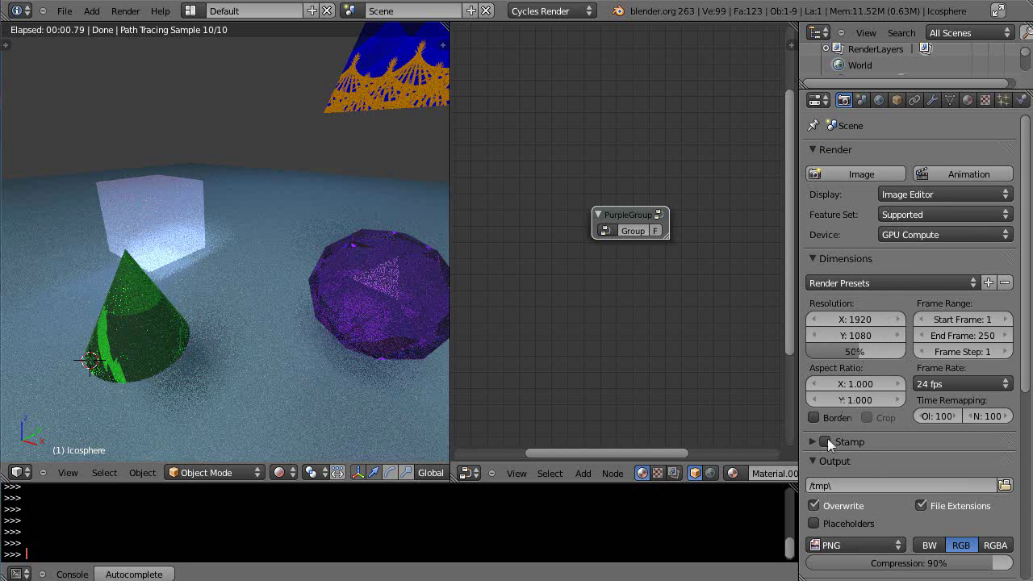
pyautogui.scroll(-6, 877, 512)
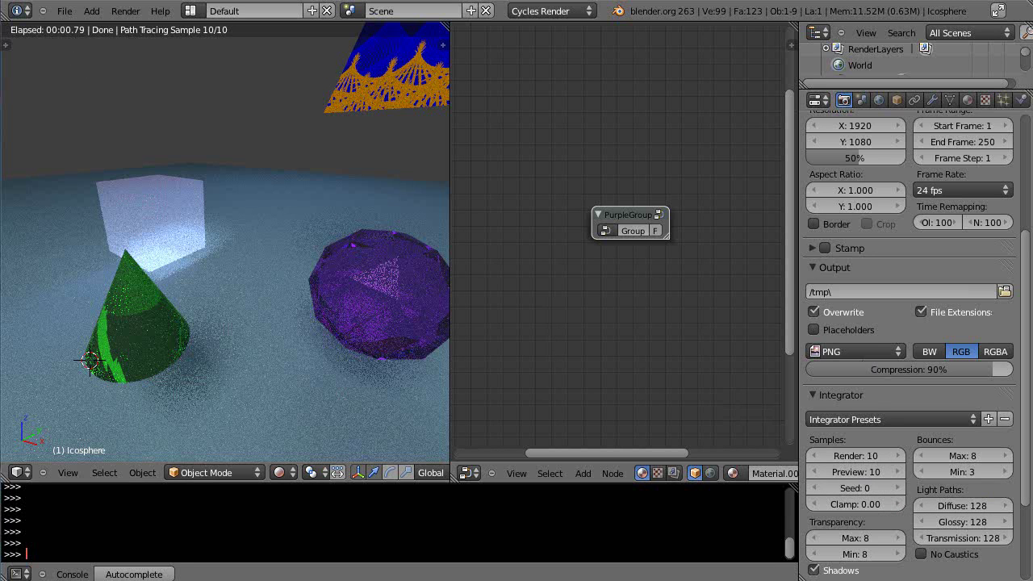
pyautogui.scroll(6, 868, 347)
pyautogui.click(965, 236)
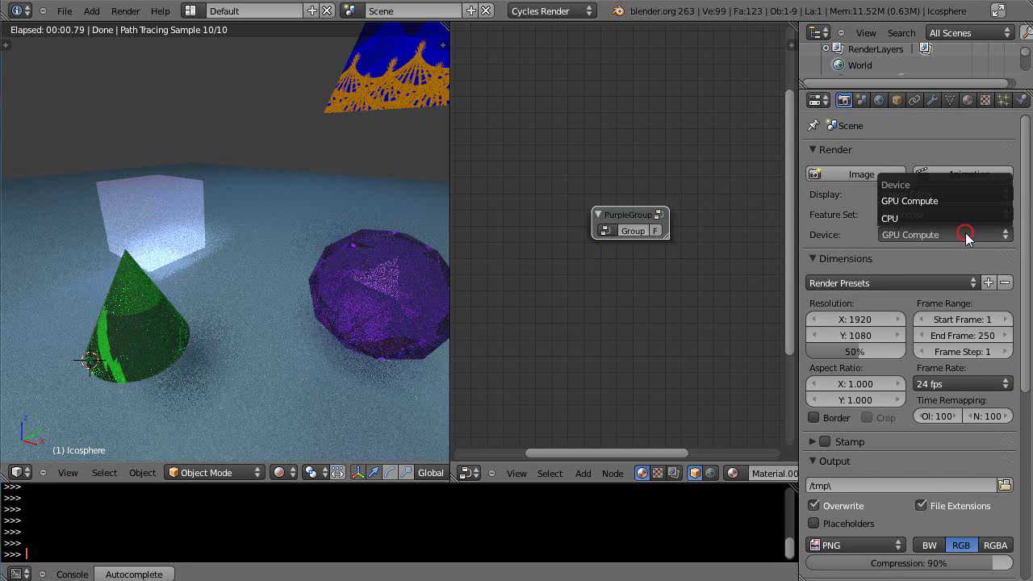
pyautogui.click(903, 218)
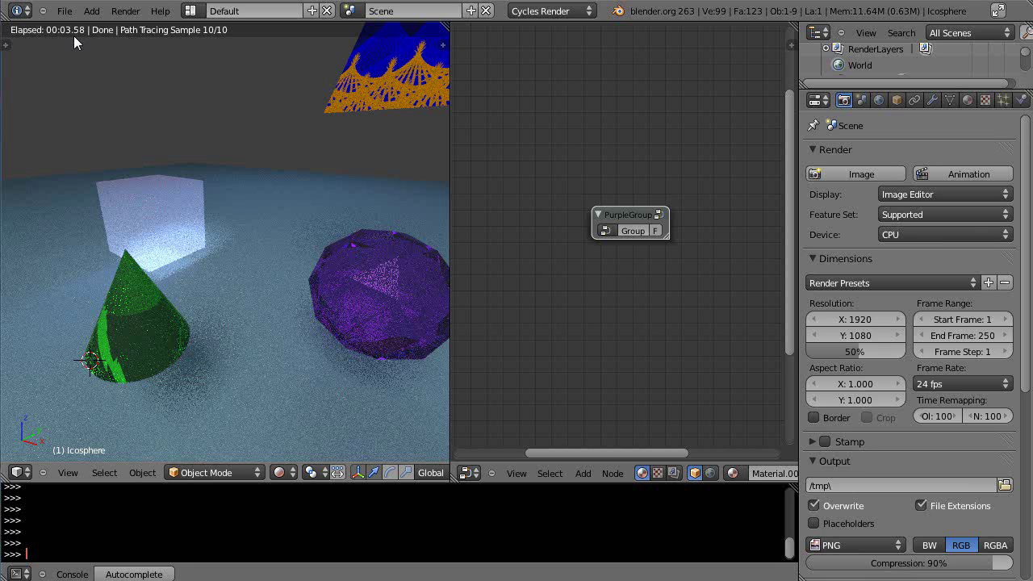
# - Set the render device back to GPU Compute and enlarge the rendered 3D view
pyautogui.click(946, 235)
pyautogui.click(914, 203)
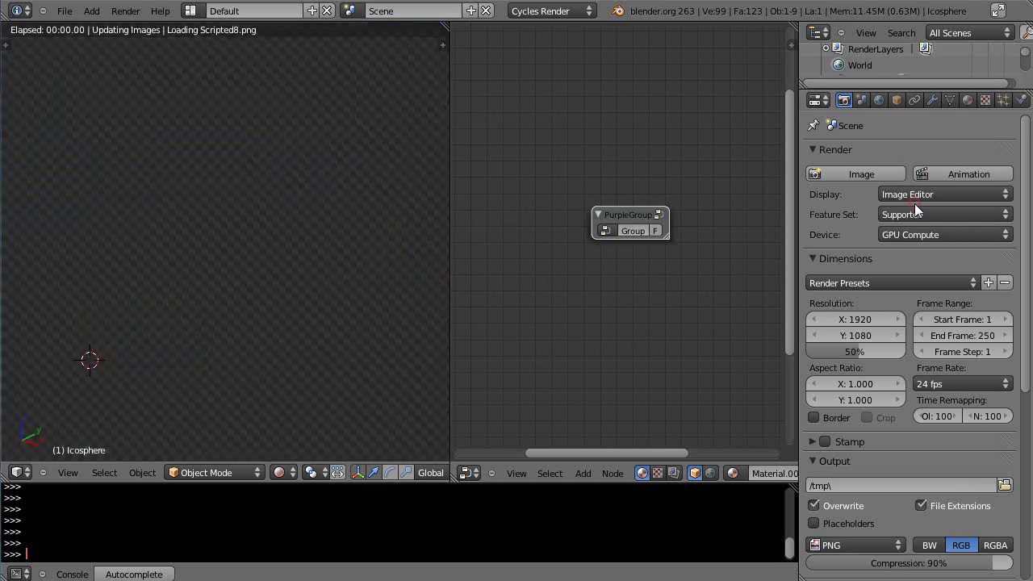
pyautogui.scroll(-2, 233, 355)
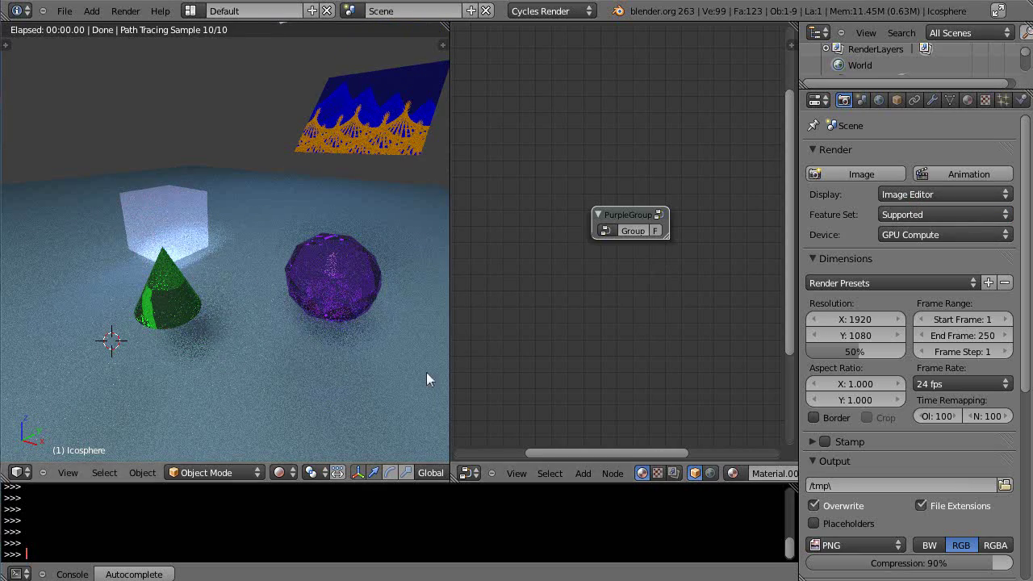
pyautogui.moveTo(450, 357); pyautogui.dragTo(494, 366)
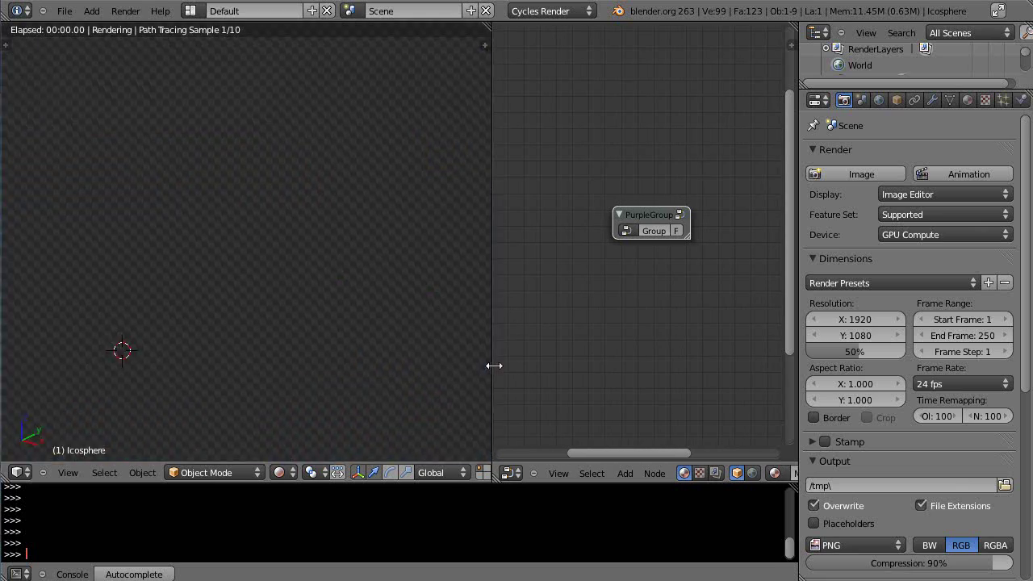